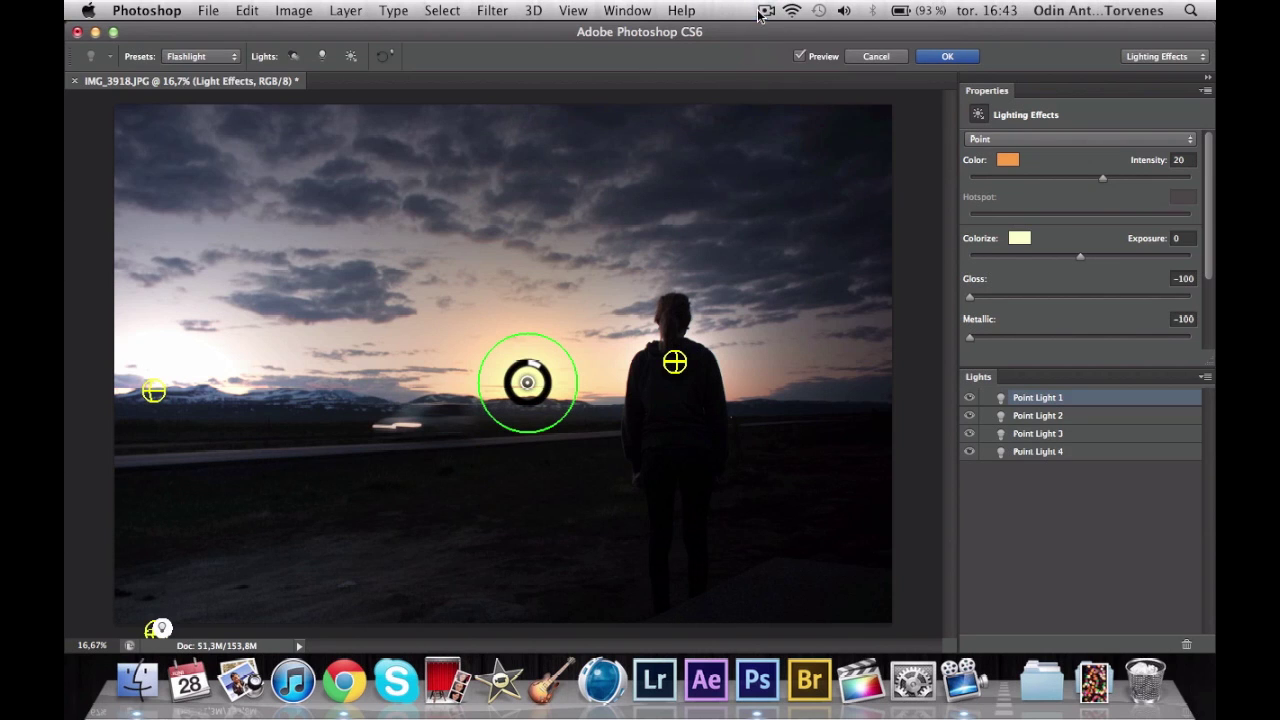
# Load the Flashlight lighting preset and move its light onto the sunset at the horizon.
pyautogui.click(207, 18)
pyautogui.click(234, 57)
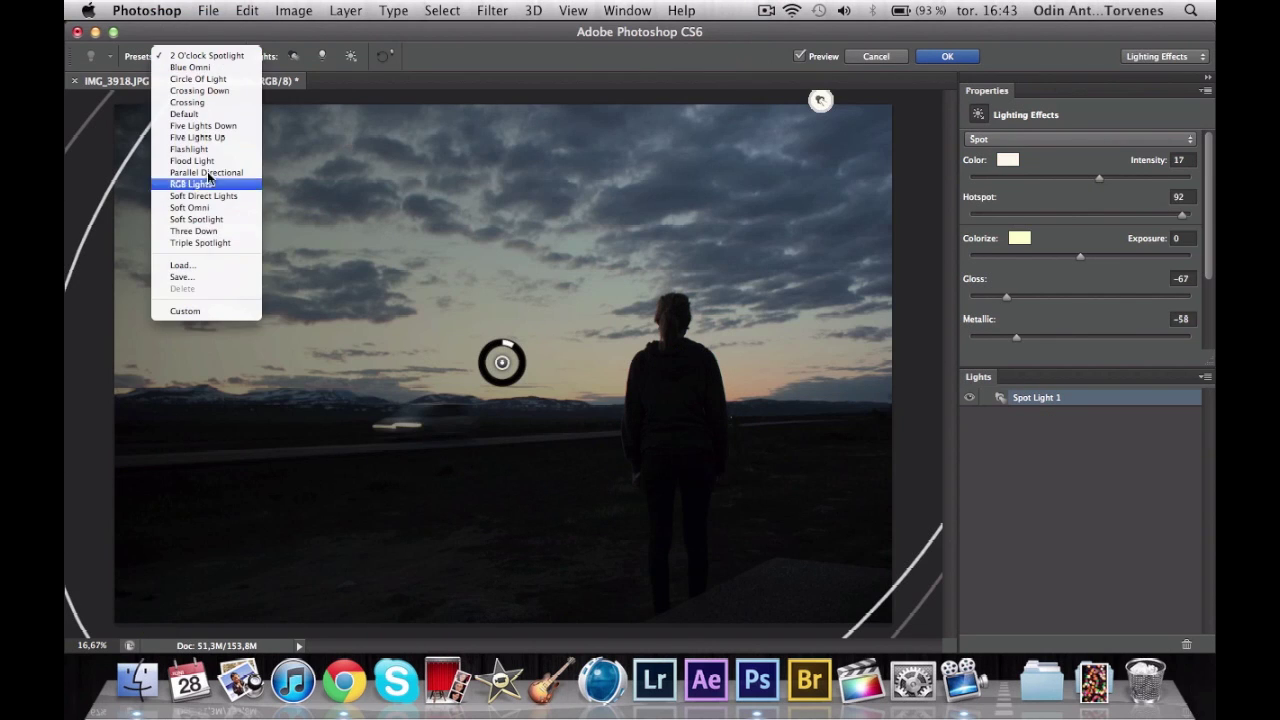
pyautogui.click(207, 150)
pyautogui.moveTo(608, 438); pyautogui.dragTo(491, 395)
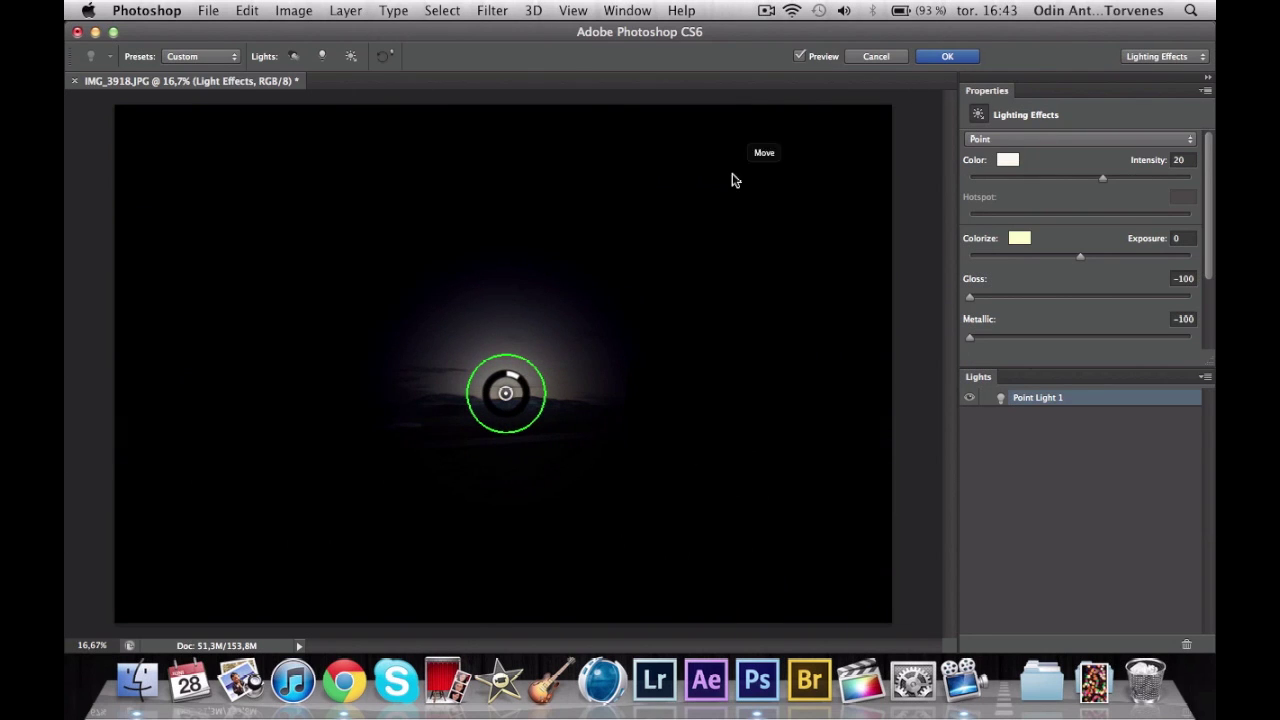
# Add three more point lights and hide Point Lights 2, 3 and 4.
pyautogui.click(321, 58)
pyautogui.click(321, 58)
pyautogui.click(321, 58)
pyautogui.click(969, 453)
pyautogui.click(969, 435)
pyautogui.click(969, 418)
# Show Point Light 2 and place it over the standing person's upper back.
pyautogui.click(970, 415)
pyautogui.moveTo(503, 363); pyautogui.dragTo(676, 353)
pyautogui.moveTo(836, 467); pyautogui.dragTo(674, 345)
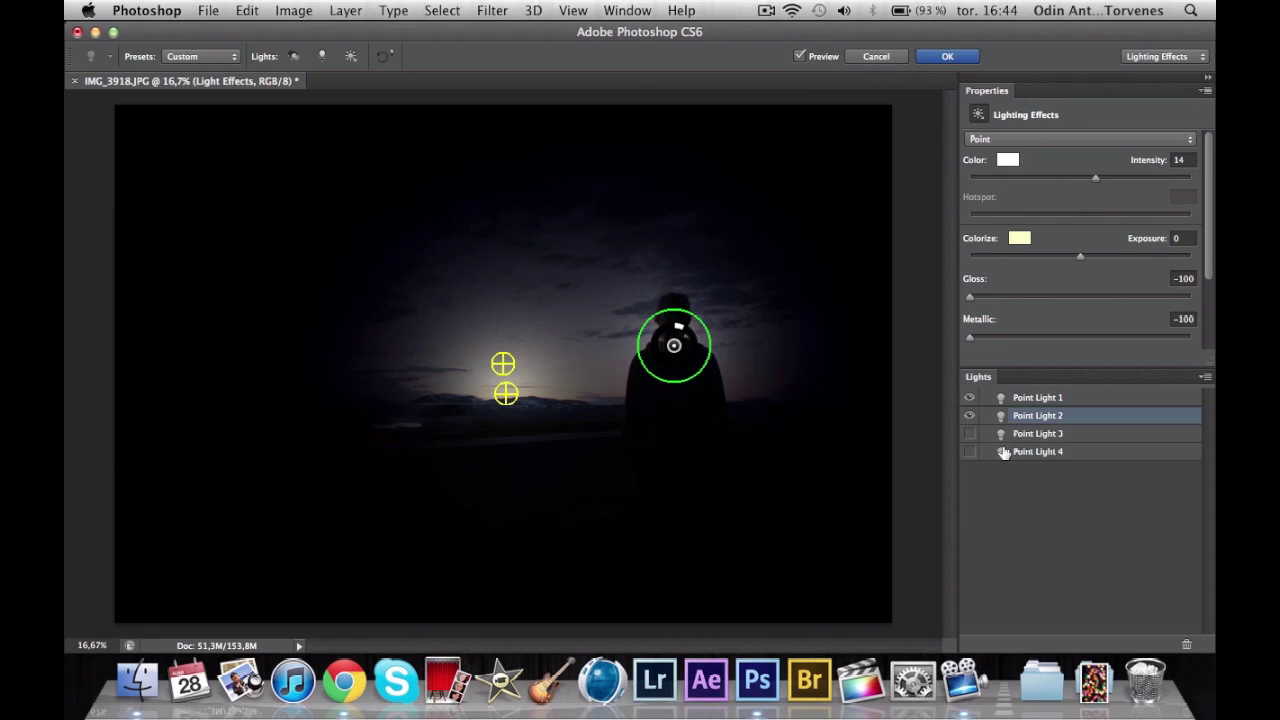
# Show Point Light 3 and move it to the horizon near the photo's left edge.
pyautogui.click(970, 433)
pyautogui.moveTo(503, 363); pyautogui.dragTo(150, 446)
pyautogui.moveTo(336, 490); pyautogui.dragTo(151, 412)
# Set Point Light 1's colour to a saturated yellow.
pyautogui.click(1048, 449)
pyautogui.click(1062, 397)
pyautogui.click(1008, 160)
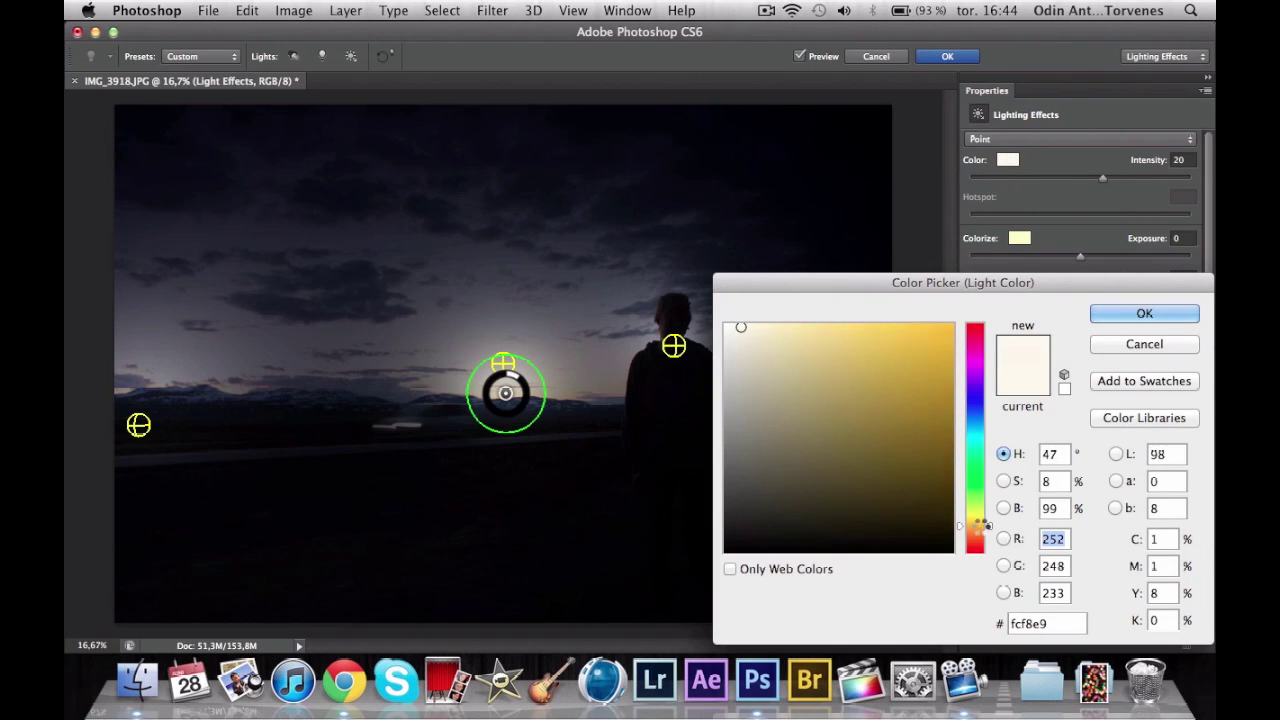
pyautogui.moveTo(982, 526); pyautogui.dragTo(982, 531)
pyautogui.click(952, 324)
pyautogui.click(982, 527)
pyautogui.click(1132, 316)
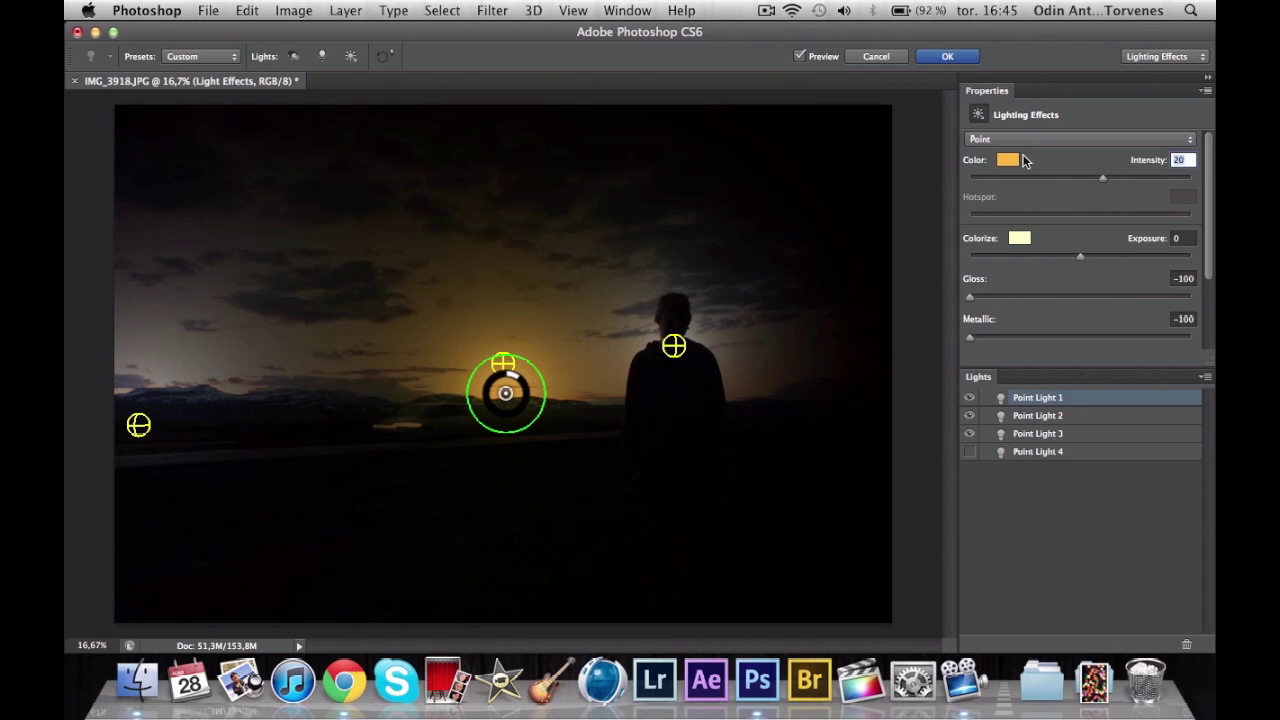
pyautogui.click(1007, 159)
pyautogui.moveTo(975, 530)
pyautogui.mouseDown()
pyautogui.moveTo(975, 515)
pyautogui.moveTo(975, 526)
pyautogui.mouseUp()
pyautogui.press('Return')
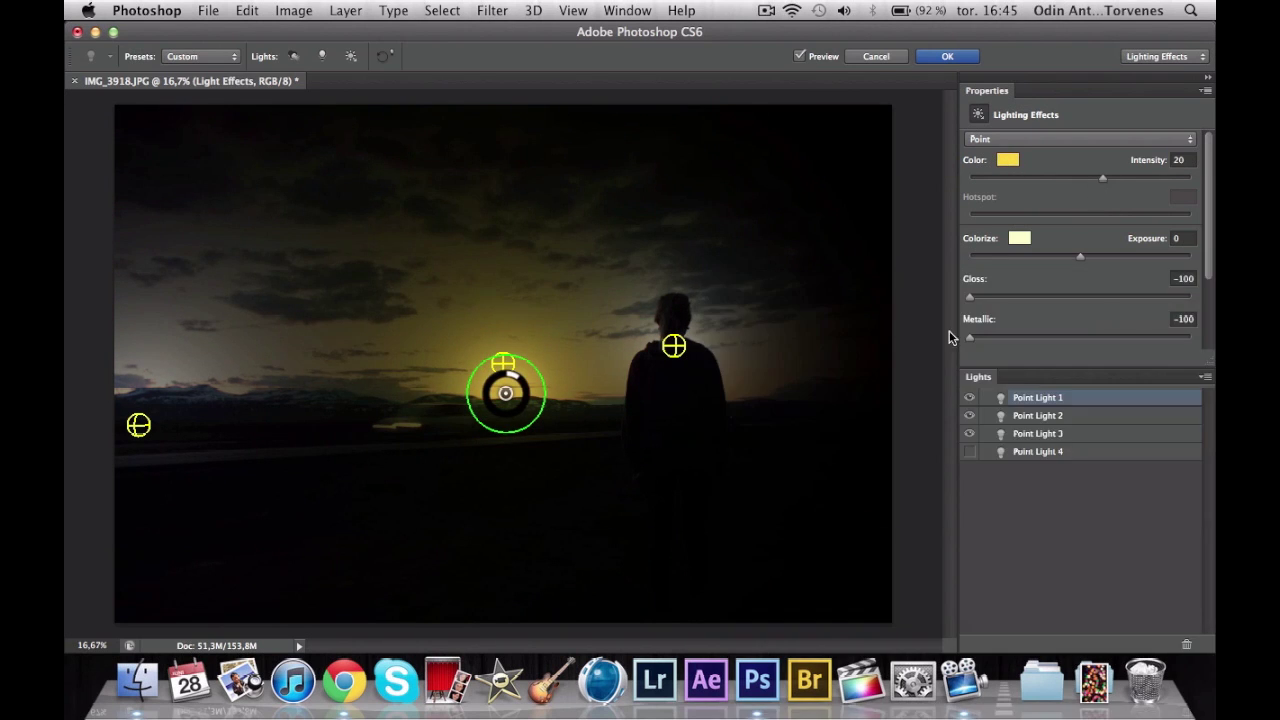
# Set Point Light 2's intensity to 17, and show Point Light 4 and place it on the horizon at the photo's right edge.
pyautogui.click(1034, 418)
pyautogui.moveTo(687, 333); pyautogui.dragTo(690, 331)
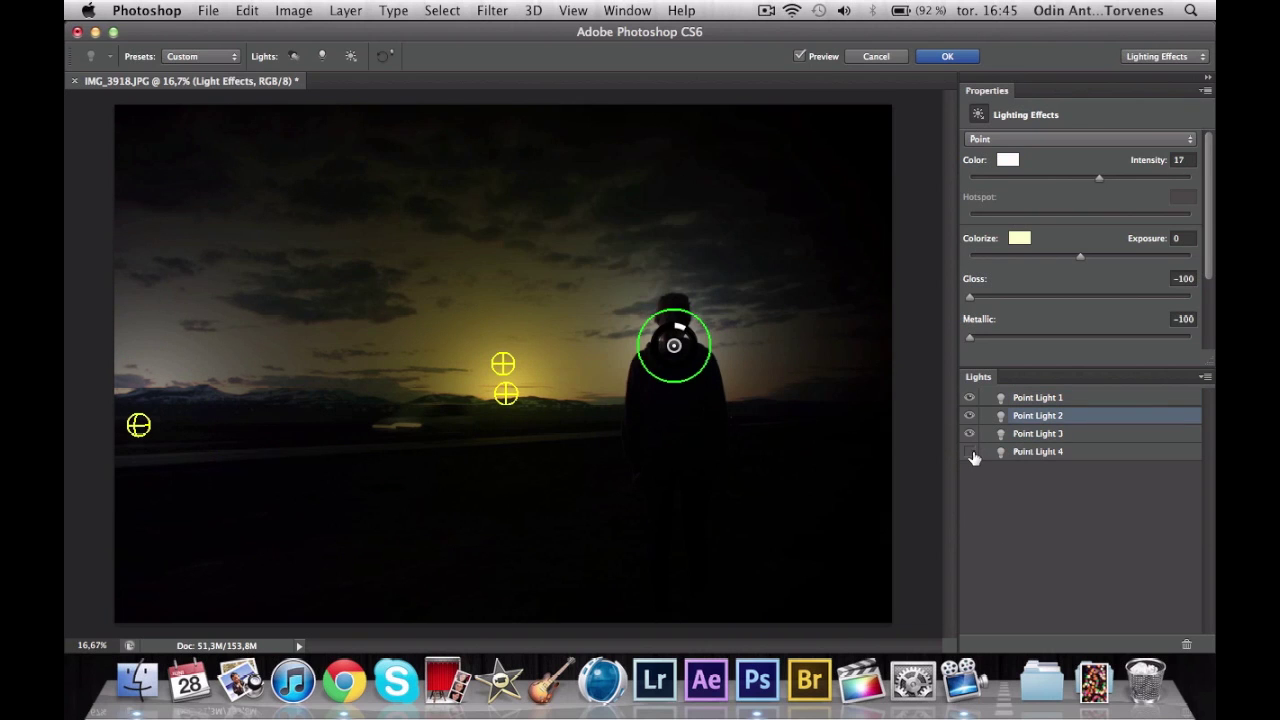
pyautogui.click(971, 452)
pyautogui.click(1036, 452)
pyautogui.moveTo(512, 367); pyautogui.dragTo(892, 152)
pyautogui.moveTo(680, 172); pyautogui.dragTo(880, 382)
# Move Point Light 3 slightly up along the photo's left edge and give it the pale yellow colour fff29e.
pyautogui.moveTo(138, 425); pyautogui.dragTo(127, 392)
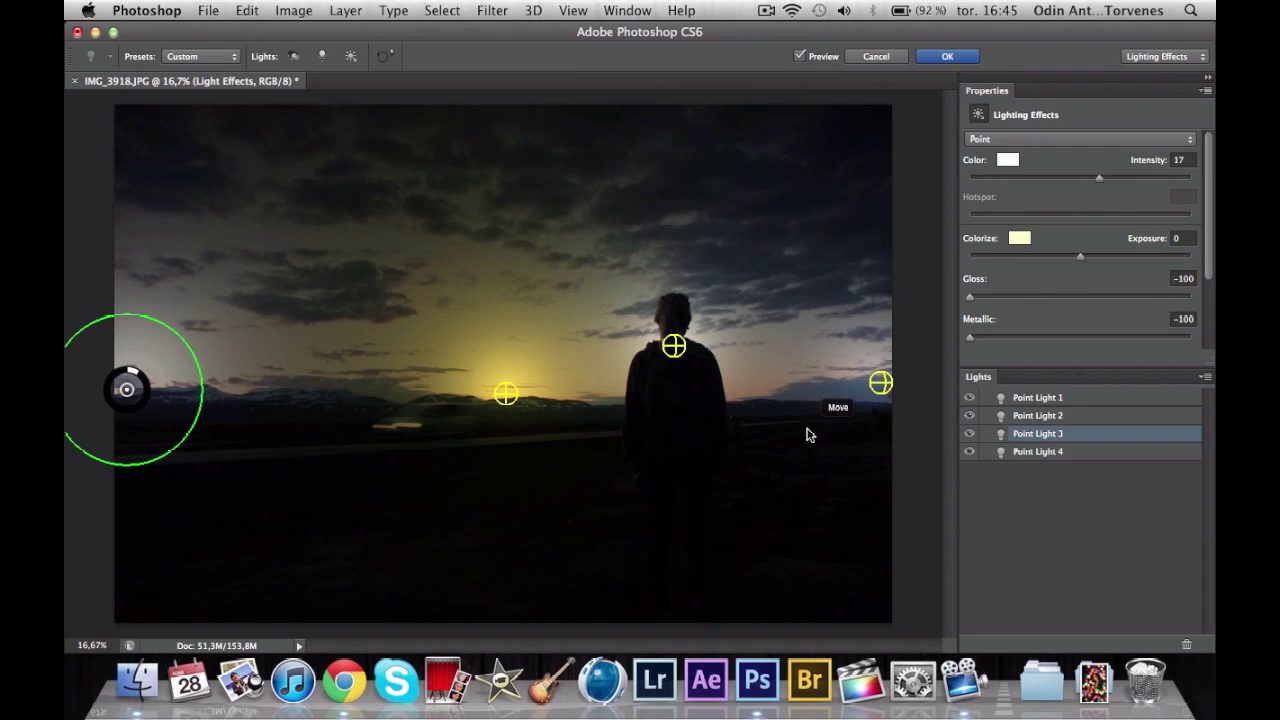
pyautogui.click(1008, 160)
pyautogui.click(861, 319)
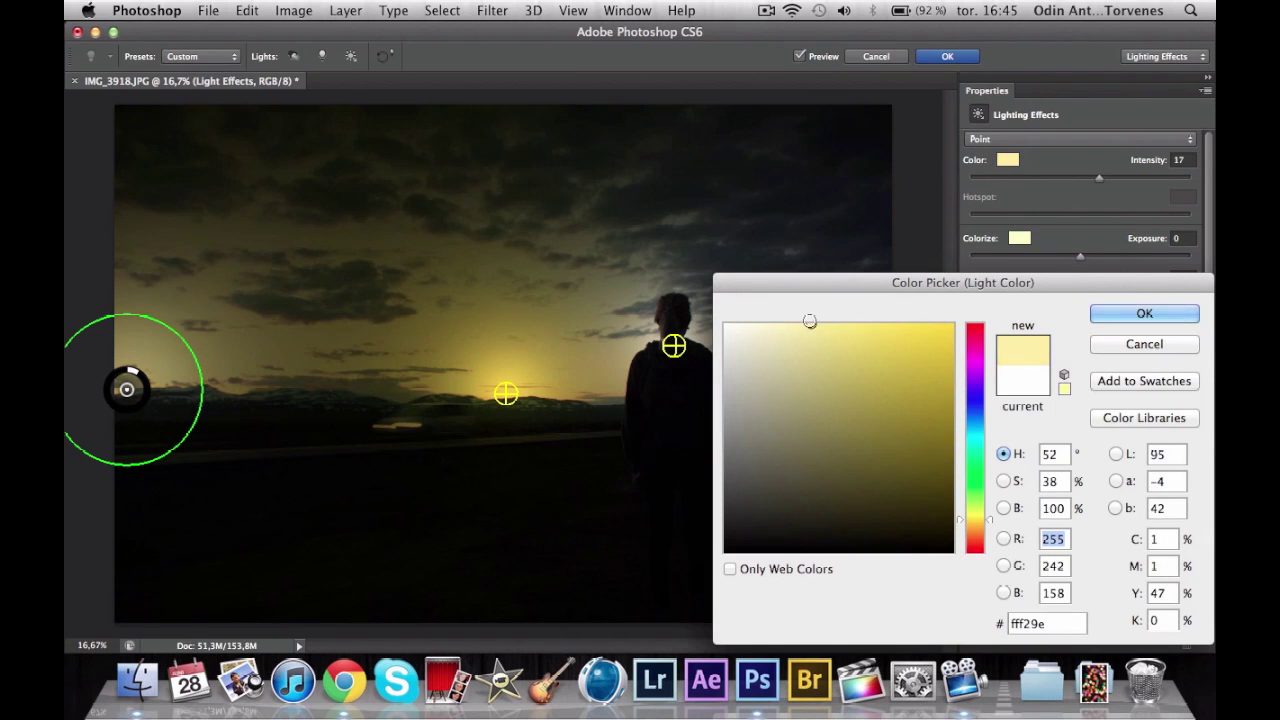
pyautogui.click(1110, 313)
# Set the colour of Point Light 4, at the photo's right edge, to pink.
pyautogui.click(929, 449)
pyautogui.click(1008, 160)
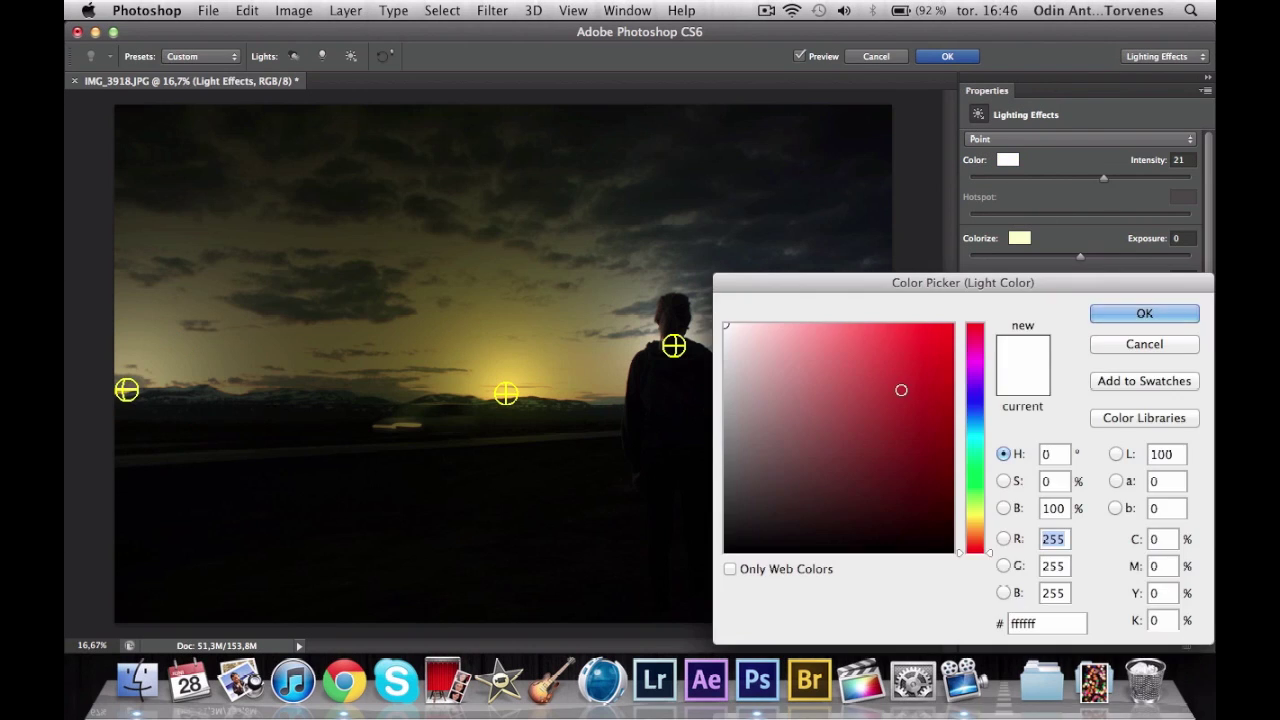
pyautogui.moveTo(900, 283); pyautogui.dragTo(821, 498)
pyautogui.click(896, 563)
pyautogui.click(758, 549)
pyautogui.click(730, 537)
pyautogui.click(1066, 529)
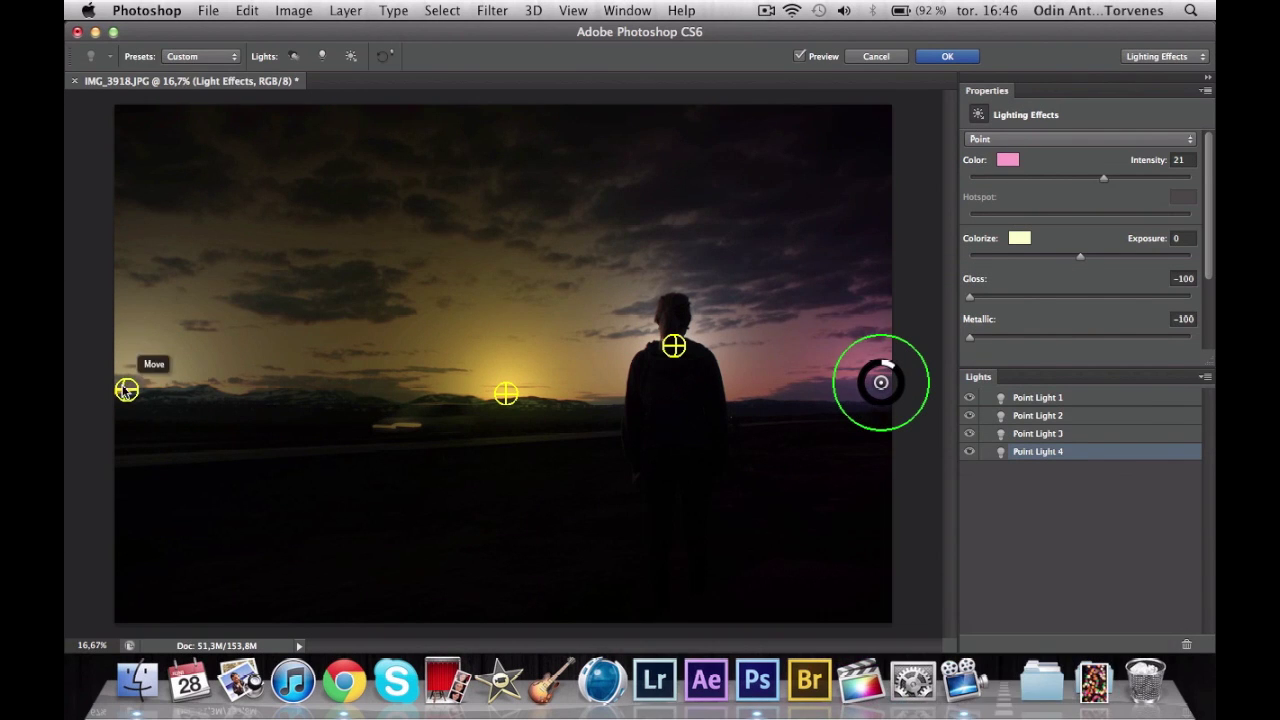
# Set Point Light 3's colour to pale pink and apply the lighting effects.
pyautogui.click(126, 390)
pyautogui.click(1008, 160)
pyautogui.click(895, 355)
pyautogui.click(673, 331)
pyautogui.click(1063, 314)
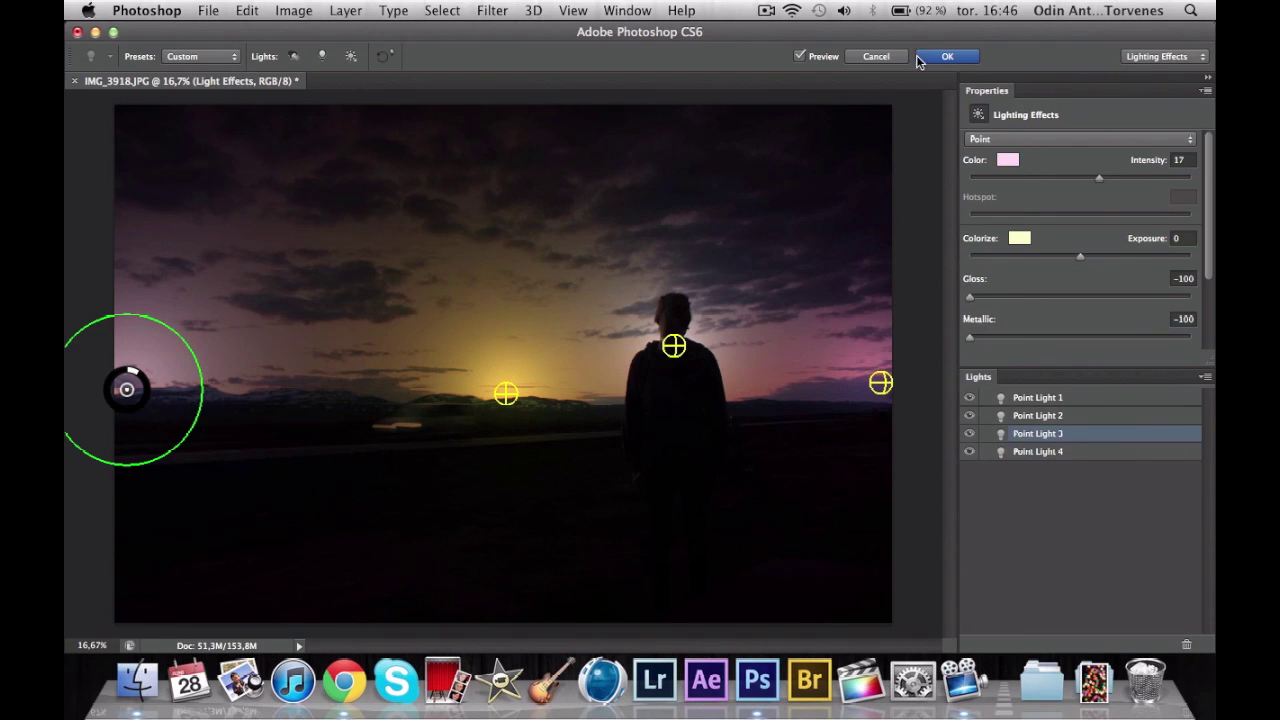
pyautogui.click(928, 58)
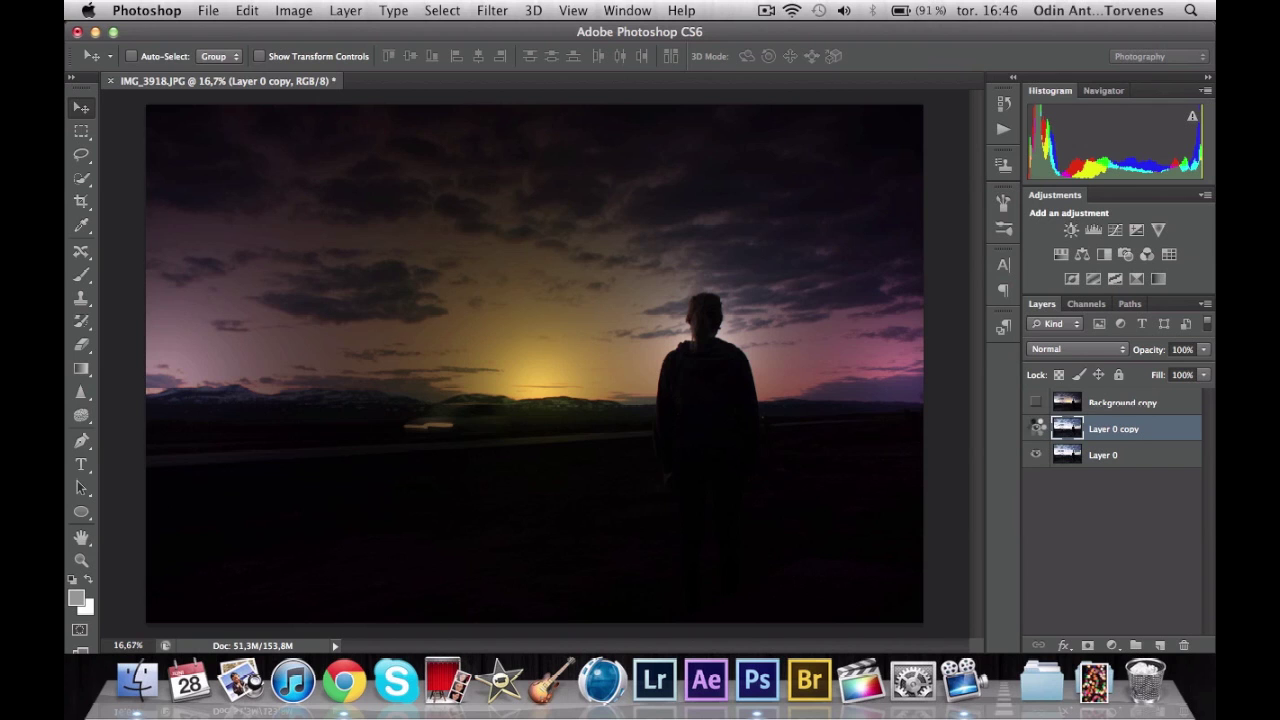
# Compare Layer 0 copy with Background copy by toggling their visibility, leaving Layer 0 copy shown and selected.
pyautogui.click(1036, 428)
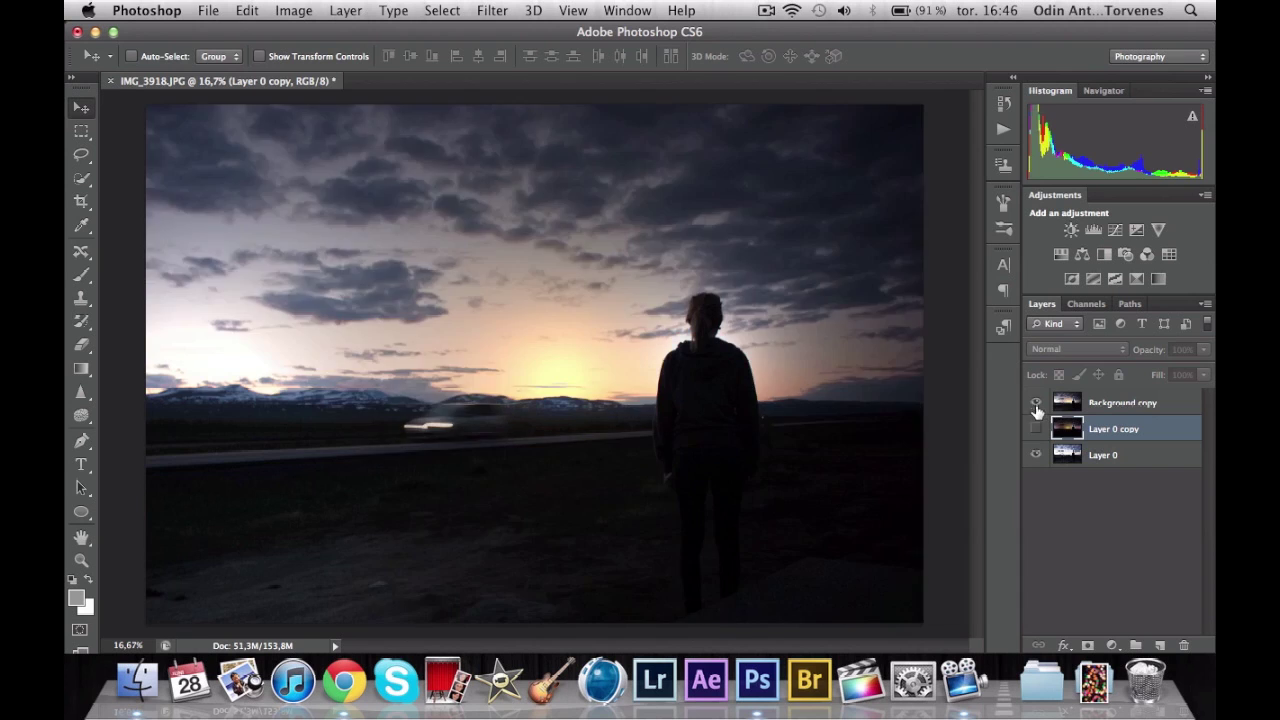
pyautogui.click(1036, 403)
pyautogui.click(1036, 428)
pyautogui.click(1093, 407)
pyautogui.click(1094, 428)
# Cycle Layer 0 copy through the blending modes, starting with Darken and ending on Darker Color.
pyautogui.click(1086, 349)
pyautogui.click(1082, 382)
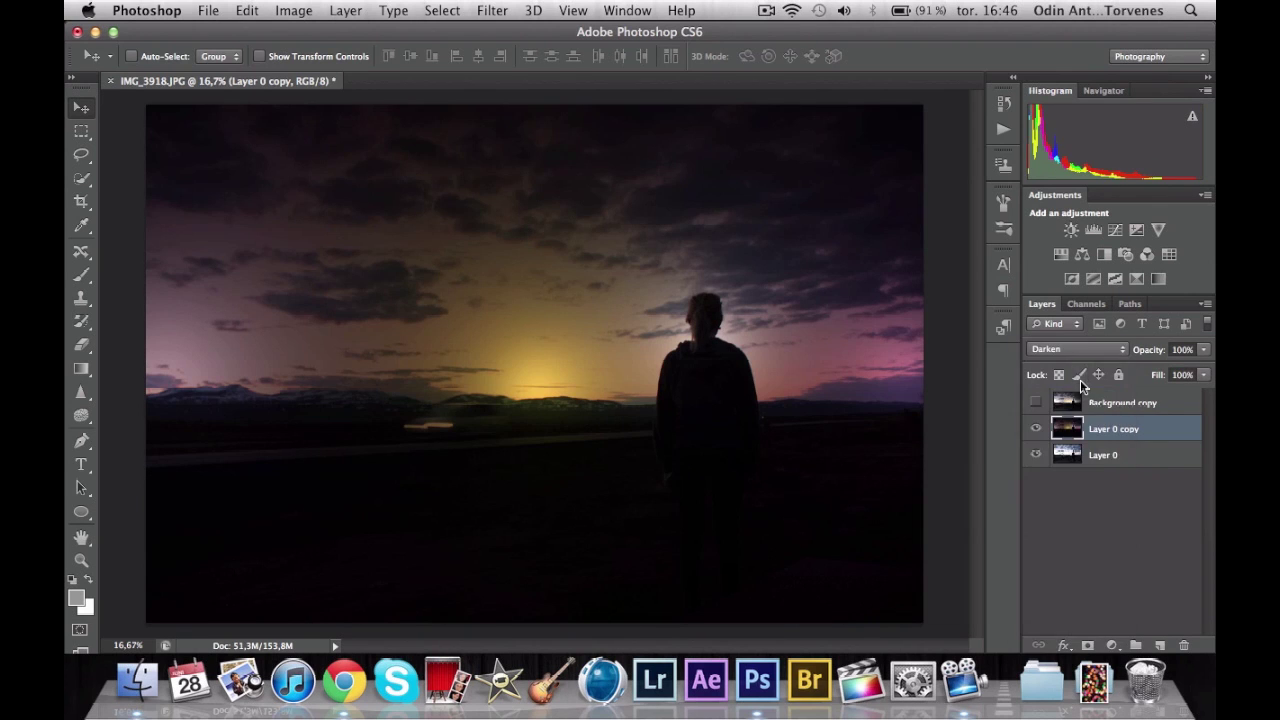
pyautogui.click(1070, 350)
pyautogui.click(1068, 488)
pyautogui.click(1075, 350)
pyautogui.click(1076, 361)
pyautogui.hotkey('shift', '-')
pyautogui.hotkey('shift', '-')
pyautogui.hotkey('shift', '-')
pyautogui.hotkey('shift', '-')
pyautogui.hotkey('shift', '-')
pyautogui.hotkey('shift', '-')
pyautogui.hotkey('shift', '-')
pyautogui.hotkey('shift', '-')
pyautogui.hotkey('shift', '-')
pyautogui.hotkey('shift', '-')
pyautogui.hotkey('shift', '-')
pyautogui.hotkey('shift', '-')
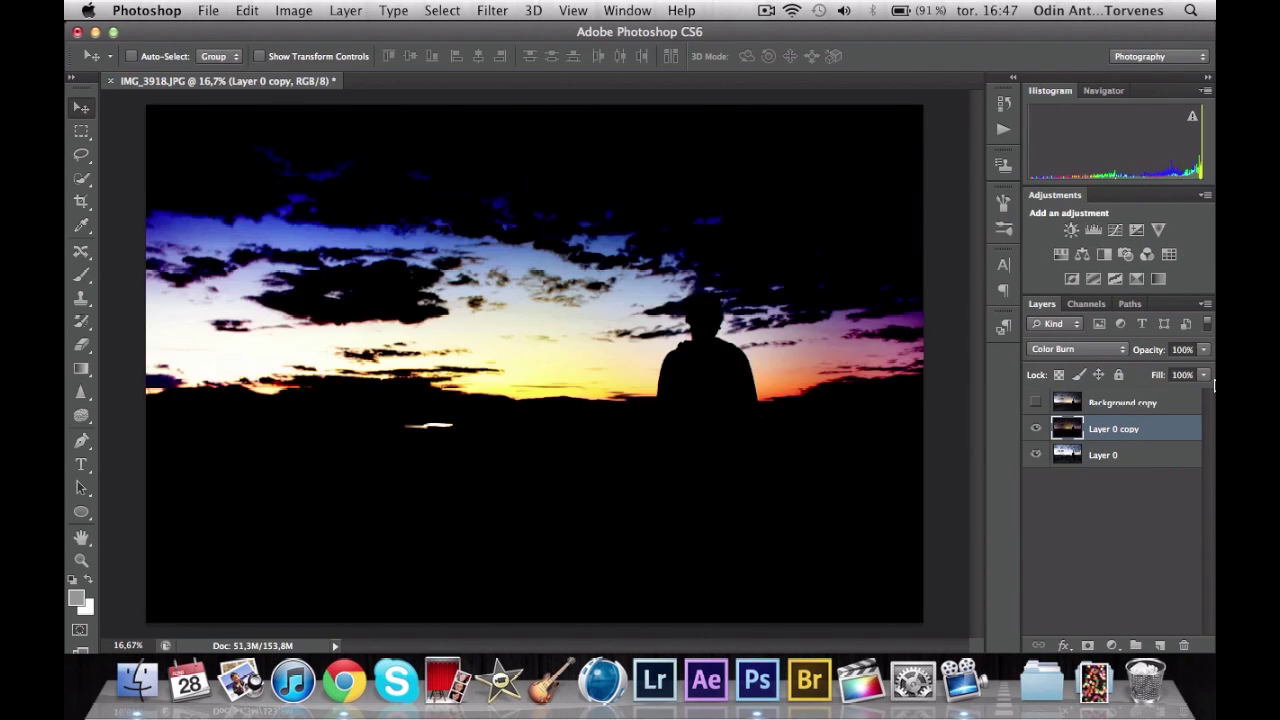
pyautogui.hotkey('shift', '-')
pyautogui.hotkey('shift', '-')
pyautogui.hotkey('shift', '-')
pyautogui.hotkey('shift', '-')
pyautogui.hotkey('shift', '-')
pyautogui.hotkey('shift', '-')
pyautogui.hotkey('shift', '-')
pyautogui.hotkey('shift', '-')
pyautogui.hotkey('shift', '-')
pyautogui.hotkey('shift', '-')
pyautogui.hotkey('shift', '-')
pyautogui.hotkey('shift', '-')
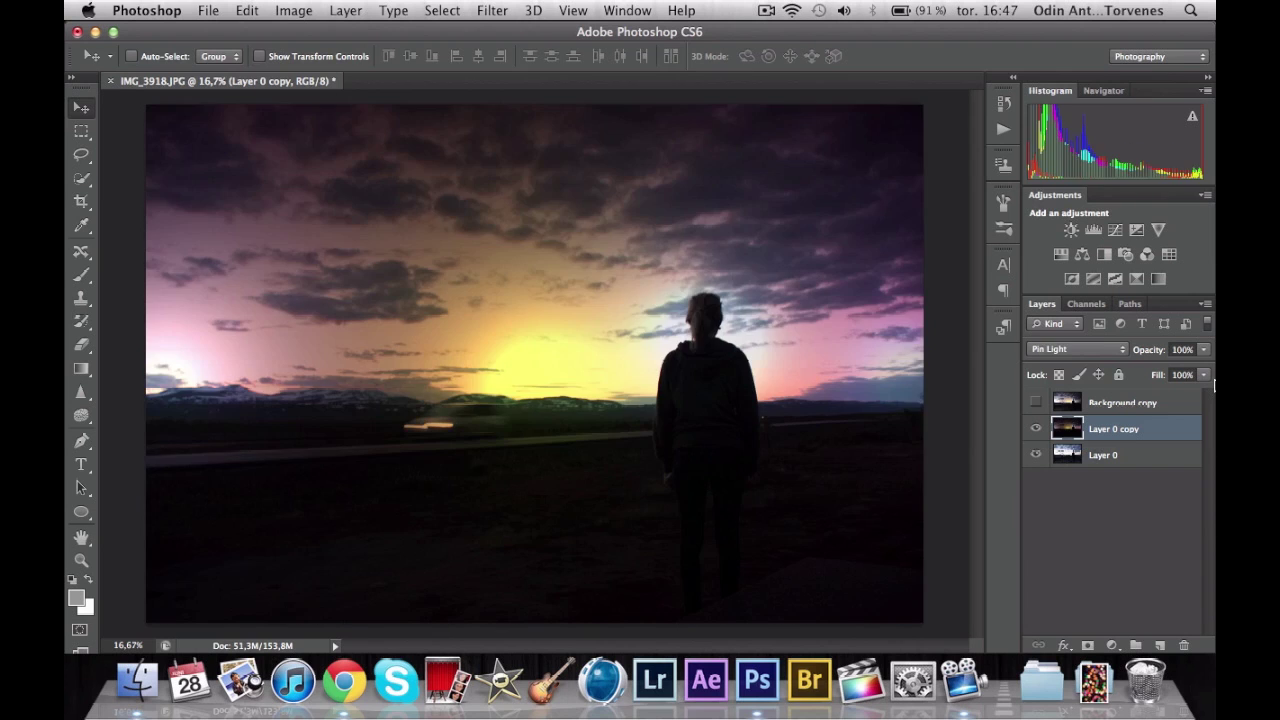
pyautogui.hotkey('shift', '-')
pyautogui.hotkey('shift', '-')
pyautogui.hotkey('shift', '-')
pyautogui.hotkey('shift', '-')
pyautogui.hotkey('shift', '-')
pyautogui.hotkey('shift', '-')
pyautogui.hotkey('shift', '-')
pyautogui.hotkey('shift', '-')
pyautogui.hotkey('shift', '-')
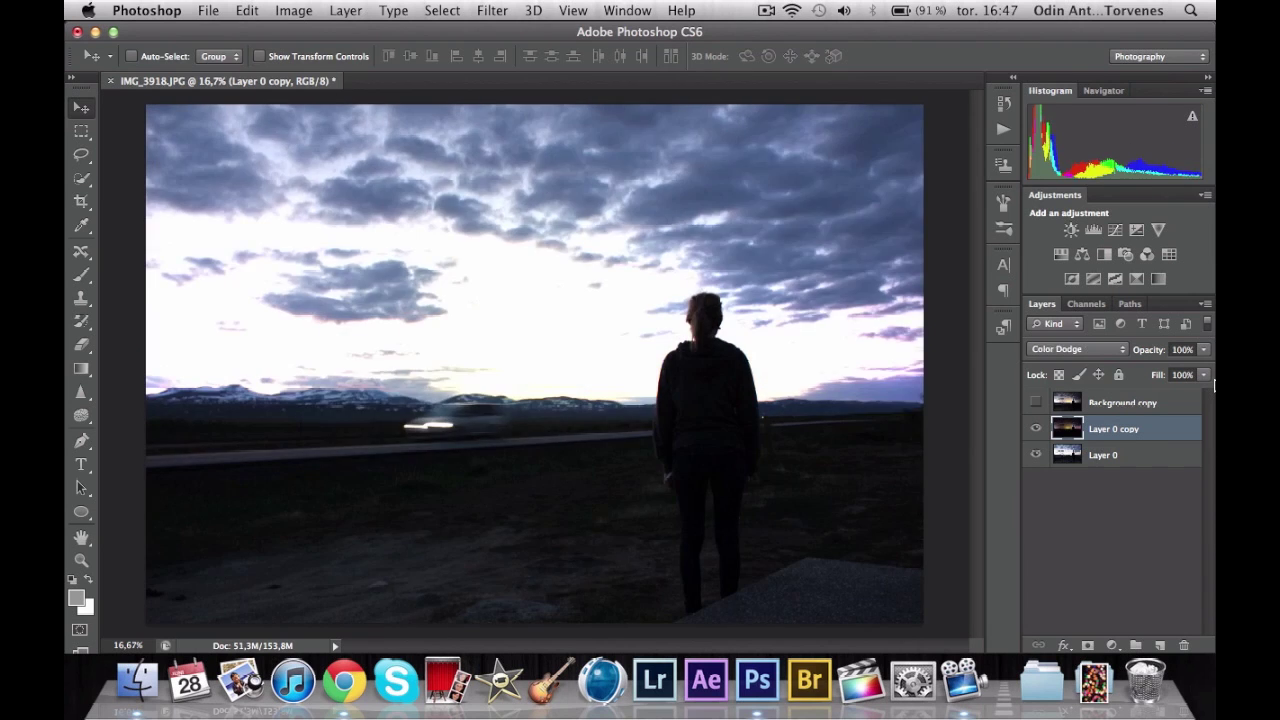
pyautogui.hotkey('shift', '-')
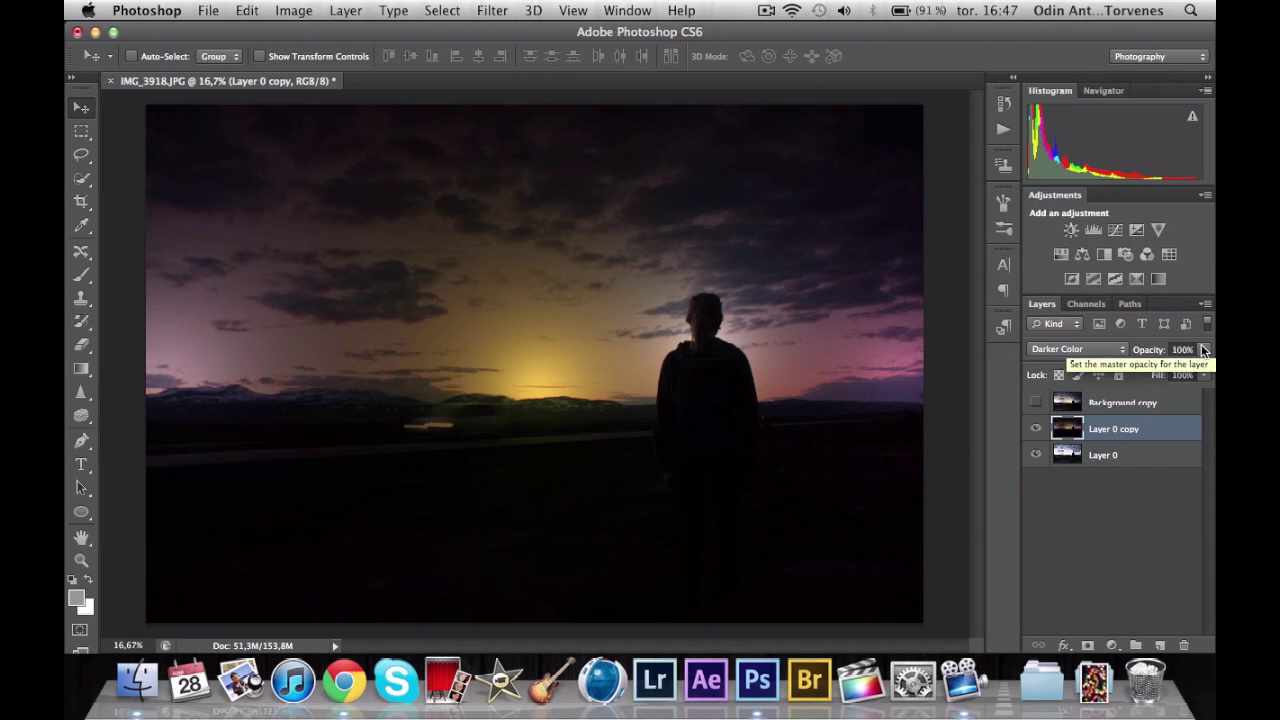
# Show and select Background copy, and hide Layer 0 copy.
pyautogui.click(1035, 402)
pyautogui.click(1035, 428)
pyautogui.click(1105, 404)
# Save the layered image to the desktop in Photoshop format as IMG_3918.psd.
pyautogui.click(208, 10)
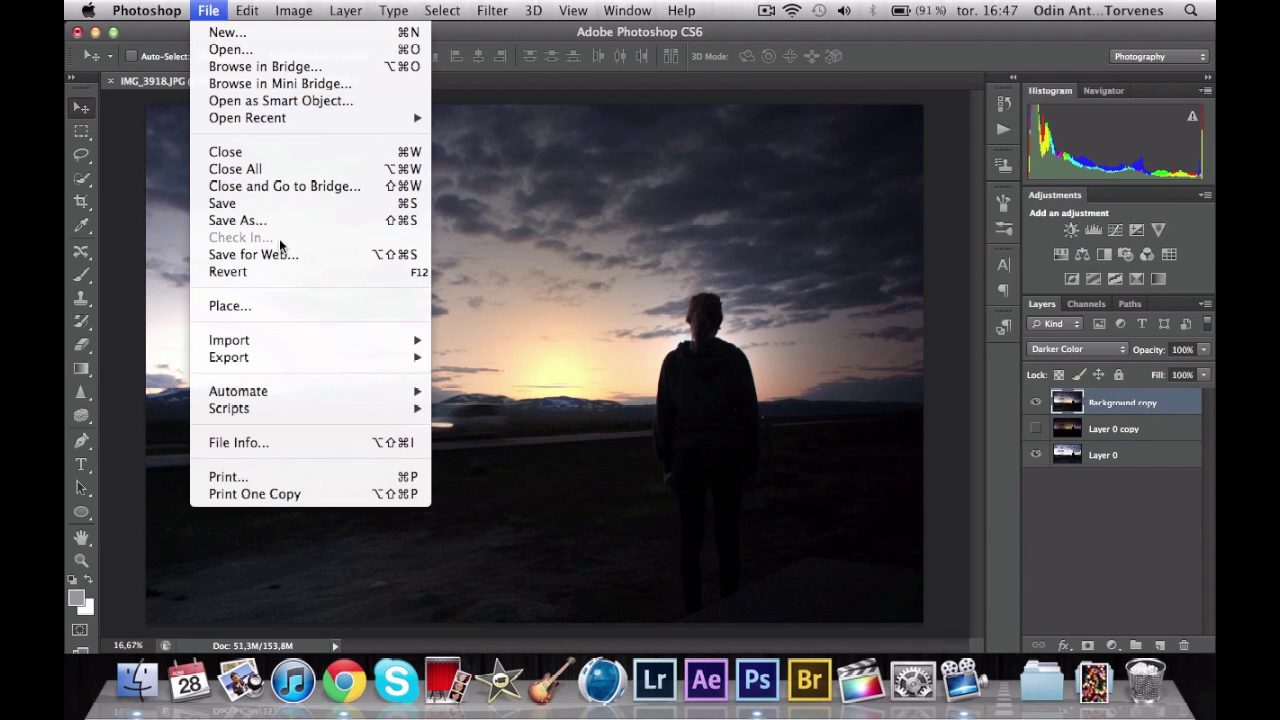
pyautogui.click(256, 218)
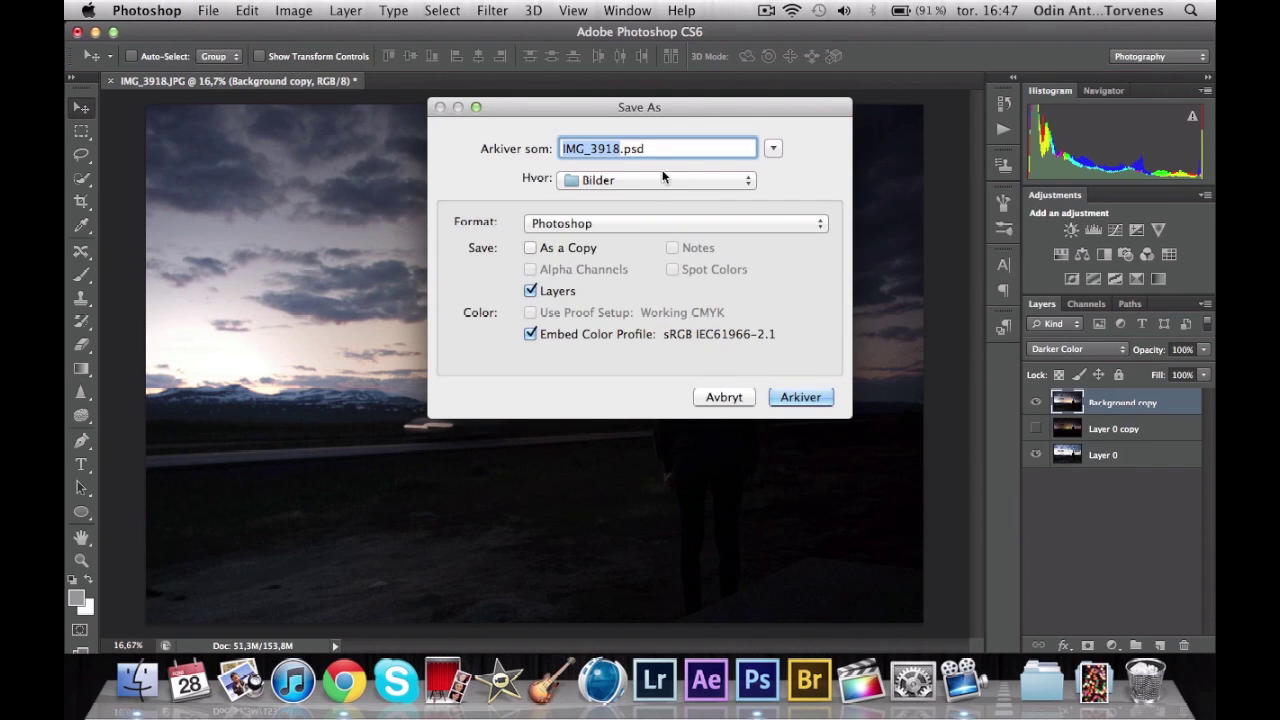
pyautogui.click(620, 184)
pyautogui.click(622, 267)
pyautogui.click(796, 400)
pyautogui.press('Return')
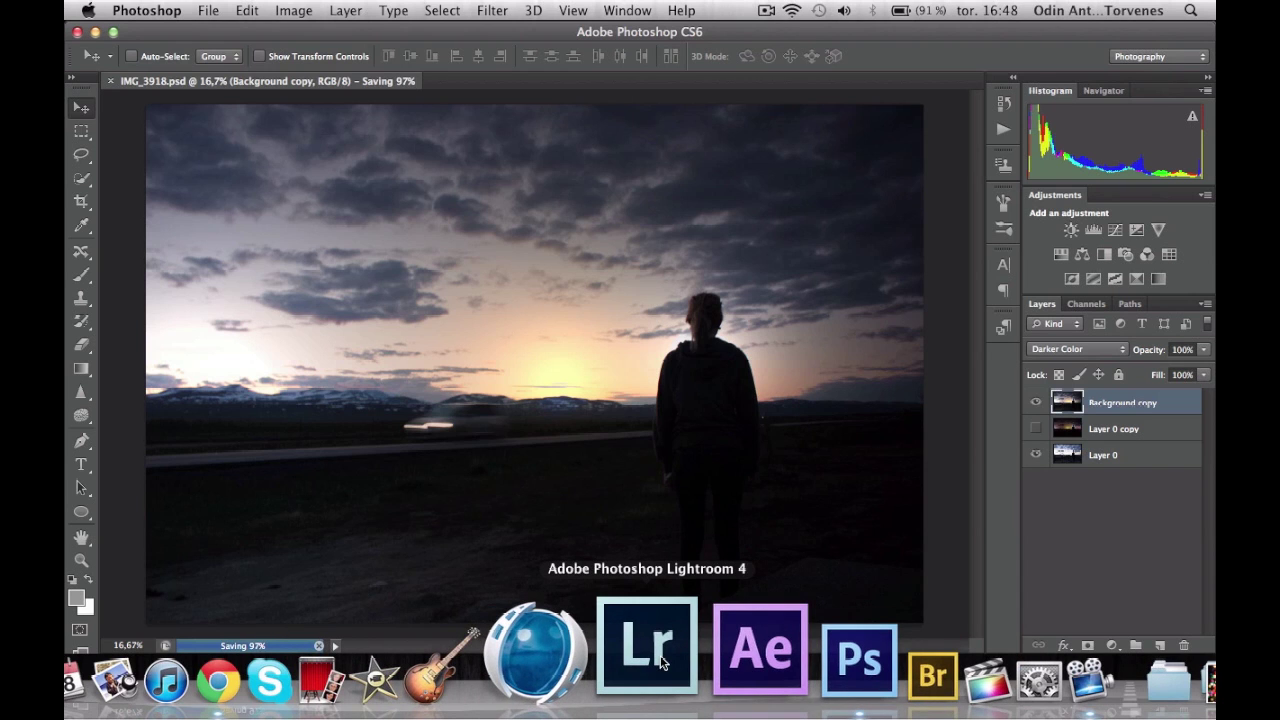
# Switch to Lightroom 4 and open the Desktop folder in the library.
pyautogui.rightClick(758, 648)
pyautogui.click(778, 558)
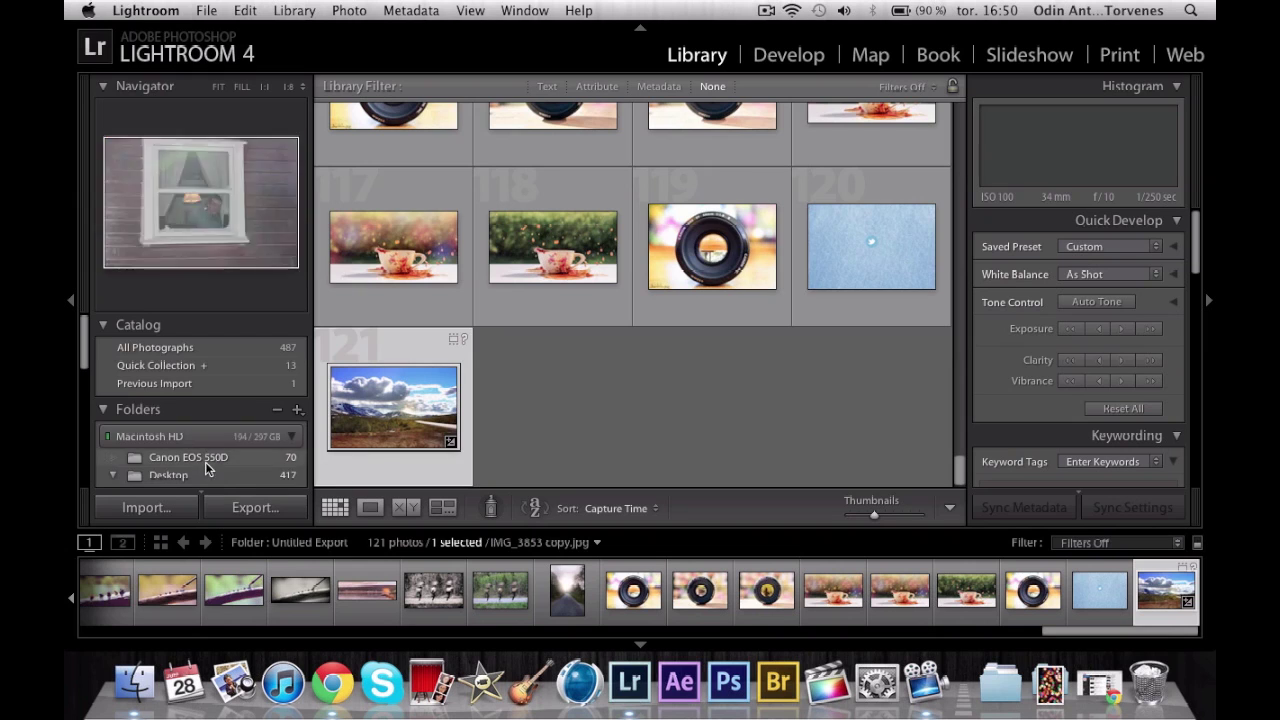
pyautogui.click(168, 377)
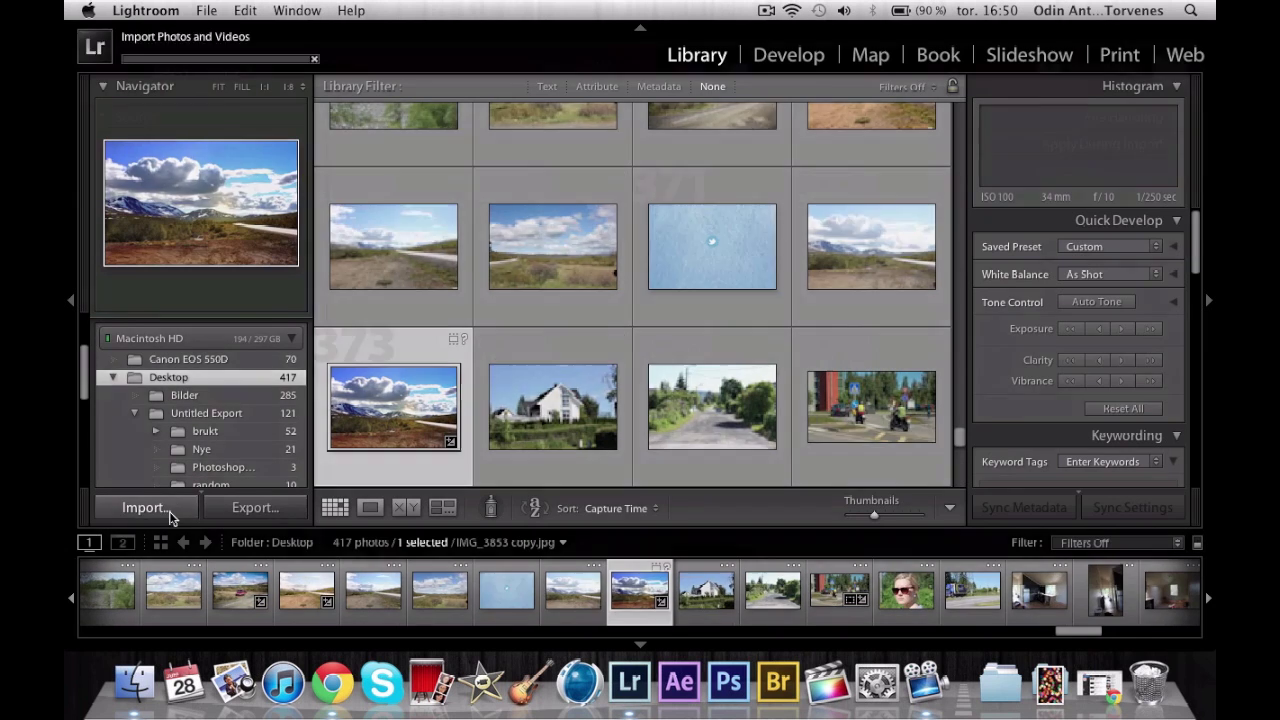
# Import IMG_3918.psd from the Skrivebord folder into the catalog and view it in full-screen mode.
pyautogui.click(145, 508)
pyautogui.click(200, 225)
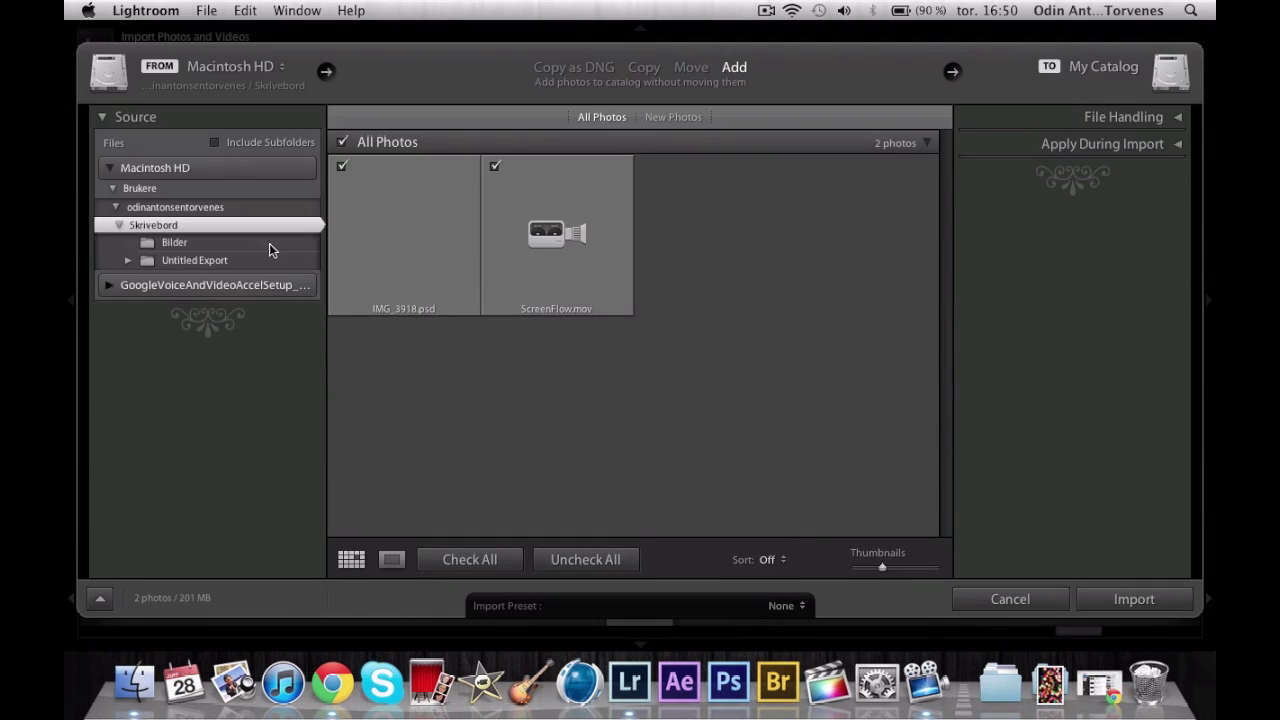
pyautogui.press('Return')
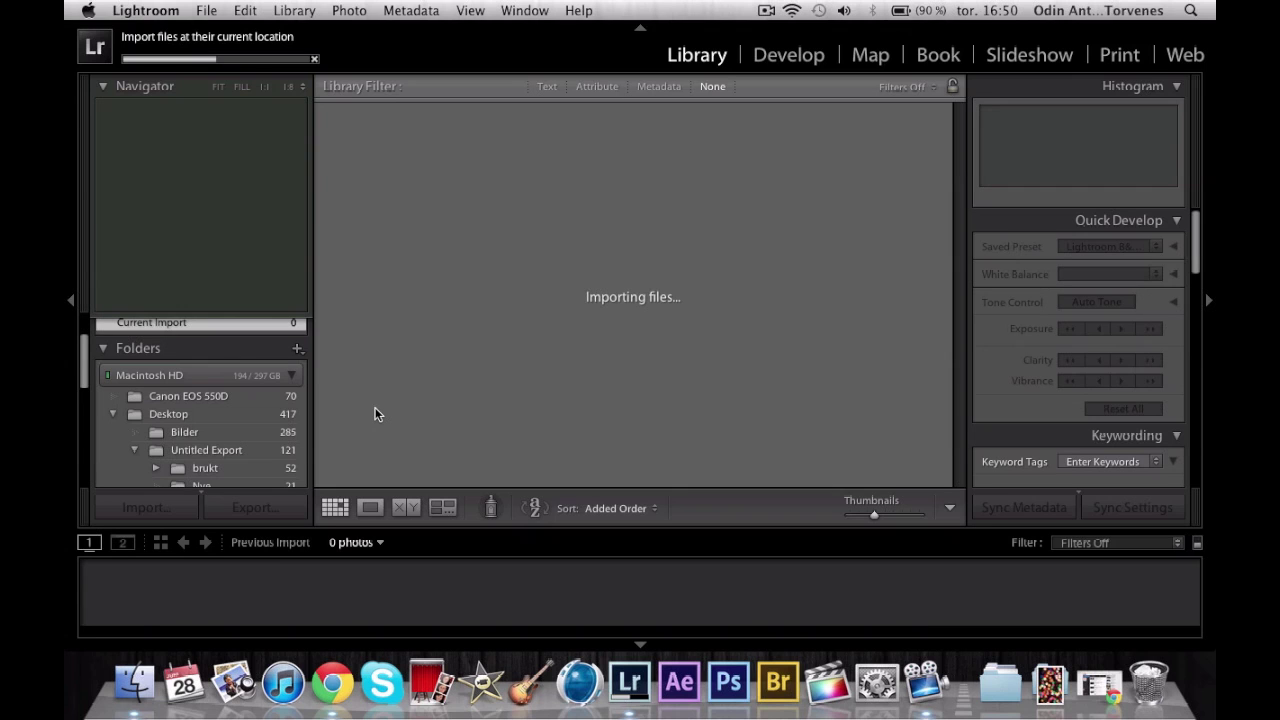
pyautogui.press('f')
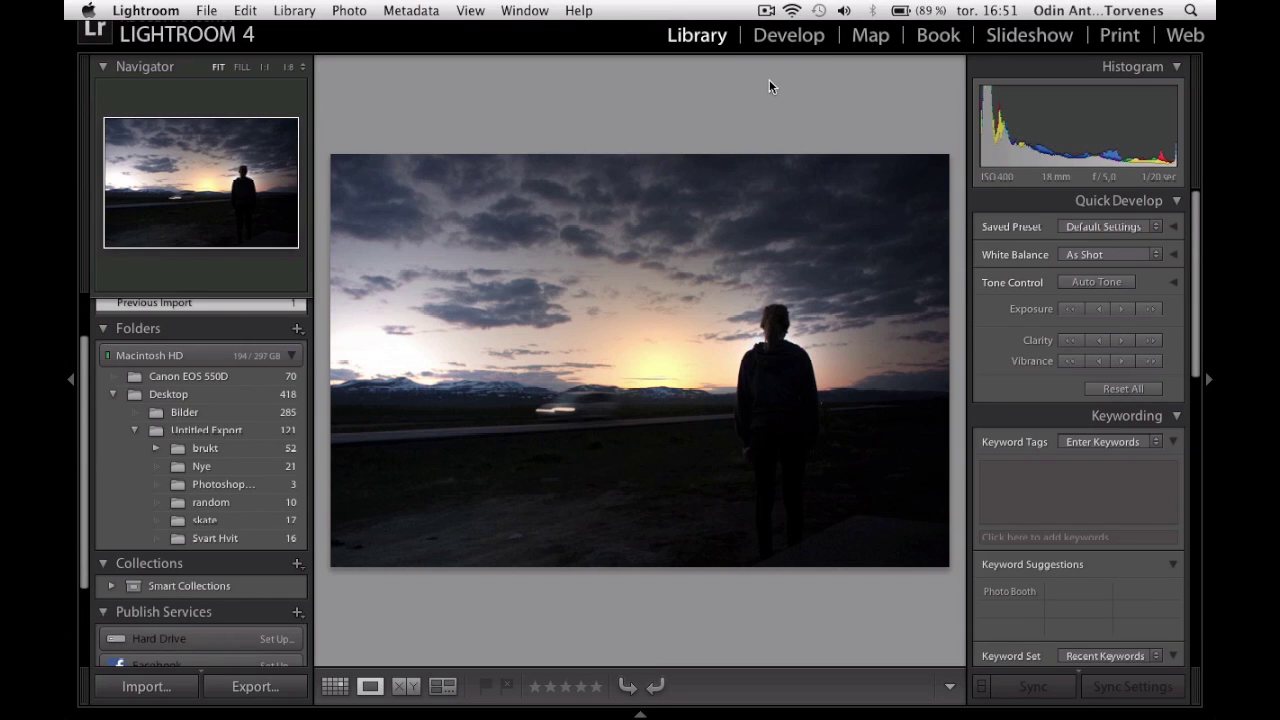
# Open the photo for developing and set its white balance to Temp +8 and Tint +10.
pyautogui.press('d')
pyautogui.click(1124, 298)
pyautogui.click(1121, 310)
pyautogui.moveTo(1085, 322); pyautogui.dragTo(1092, 338)
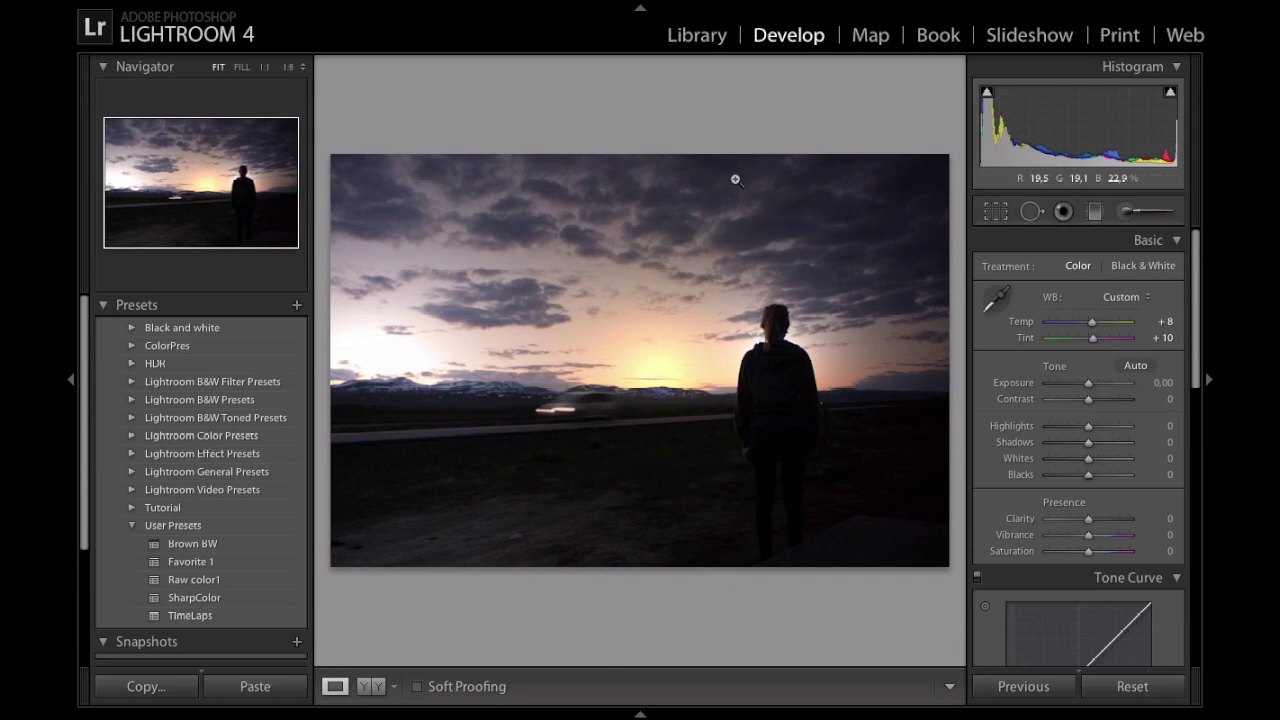
# Raise the photo's Shadows to +60.
pyautogui.hotkey('shift', 'Up')
pyautogui.hotkey('shift', 'Up')
pyautogui.hotkey('shift', 'Up')
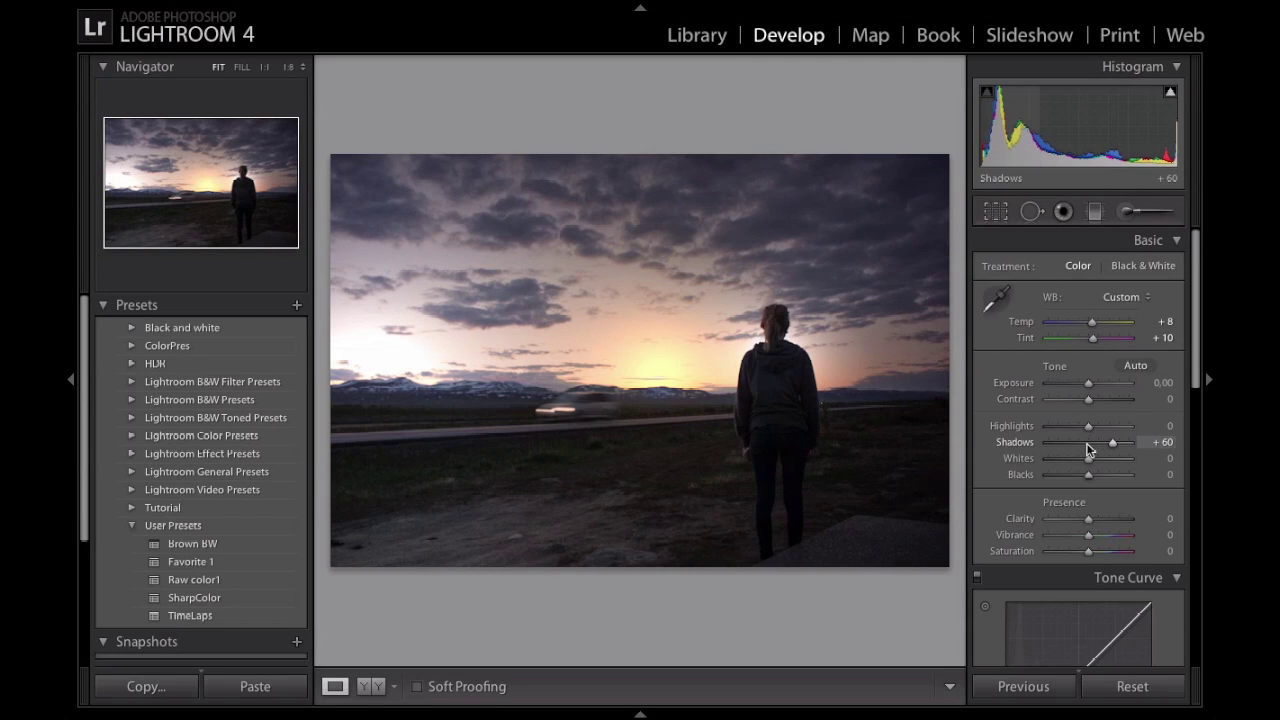
# Choose split-toning tints with a warm highlight hue of 43 and a blue shadow hue of 199.
pyautogui.scroll(-10, 1114, 343)
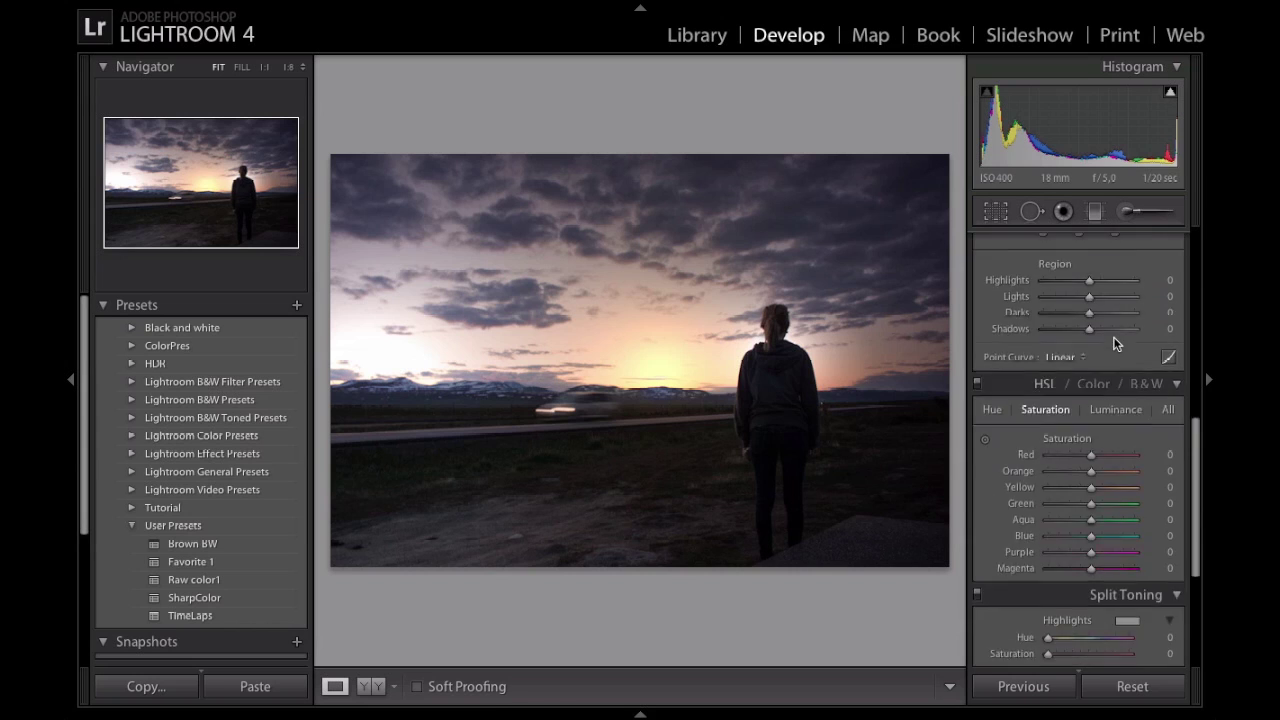
pyautogui.click(1127, 423)
pyautogui.moveTo(866, 438); pyautogui.dragTo(799, 414)
pyautogui.click(1107, 508)
pyautogui.click(1127, 510)
pyautogui.moveTo(945, 540); pyautogui.dragTo(940, 506)
pyautogui.click(747, 468)
# Set the split-toning saturation to 40 for highlights and 10 for shadows, with the balance at +1.
pyautogui.moveTo(1129, 543); pyautogui.dragTo(1053, 543)
pyautogui.moveTo(1129, 457); pyautogui.dragTo(1092, 457)
pyautogui.moveTo(1053, 543); pyautogui.dragTo(1046, 543)
pyautogui.moveTo(1092, 457)
pyautogui.mouseDown()
pyautogui.moveTo(1071, 457)
pyautogui.moveTo(1085, 459)
pyautogui.mouseUp()
pyautogui.moveTo(1048, 543); pyautogui.dragTo(1060, 548)
pyautogui.moveTo(1080, 483)
pyautogui.mouseDown()
pyautogui.moveTo(1066, 486)
pyautogui.moveTo(1092, 484)
pyautogui.mouseUp()
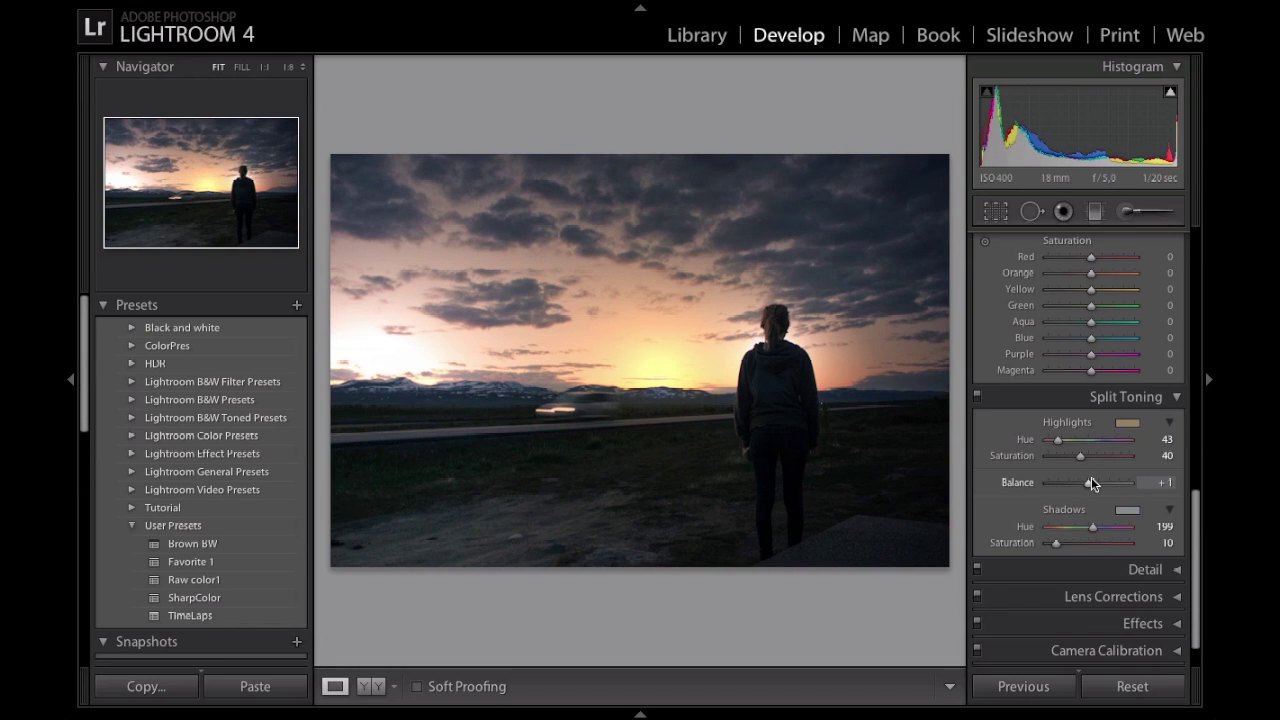
# Try to darken the bright sky near the photo's left edge with the Adjustment Brush, and delete the stroke.
pyautogui.press('k')
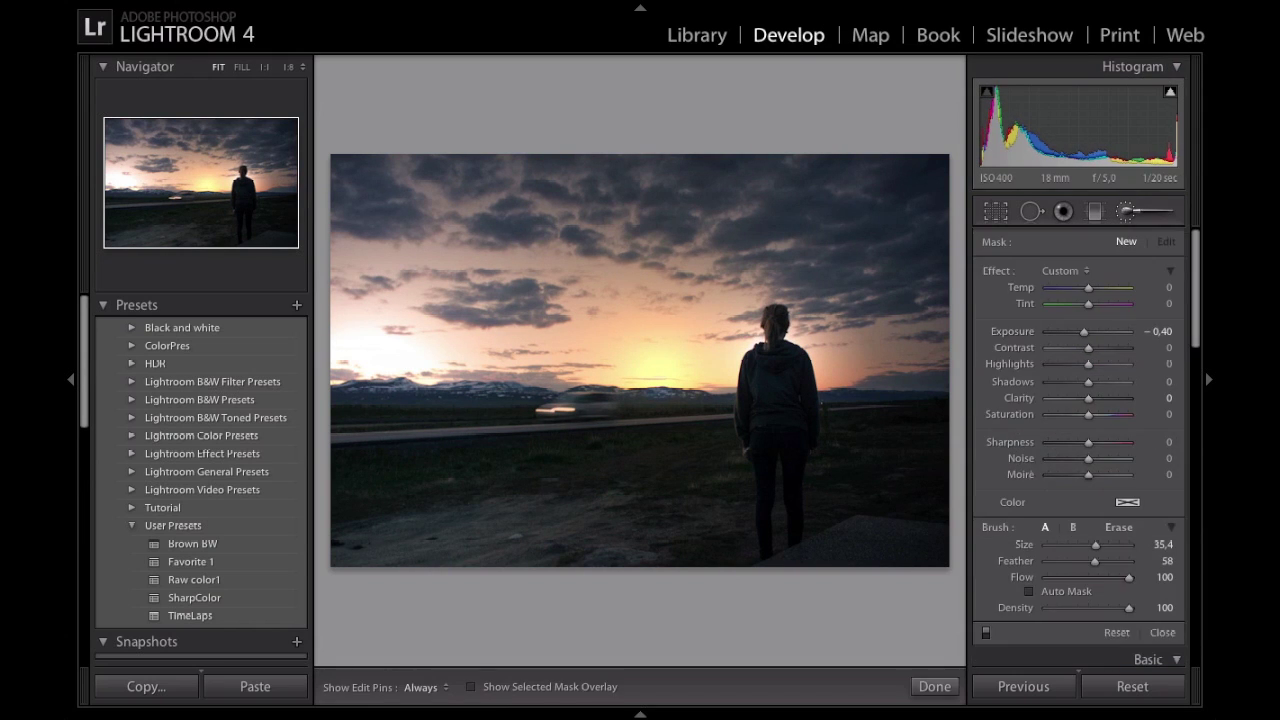
pyautogui.click(383, 342)
pyautogui.moveTo(1085, 334)
pyautogui.mouseDown()
pyautogui.moveTo(1093, 342)
pyautogui.moveTo(1068, 364)
pyautogui.moveTo(1048, 364)
pyautogui.mouseUp()
pyautogui.press('Delete')
pyautogui.scroll(-10, 1125, 435)
pyautogui.scroll(3, 1125, 437)
pyautogui.press('k')
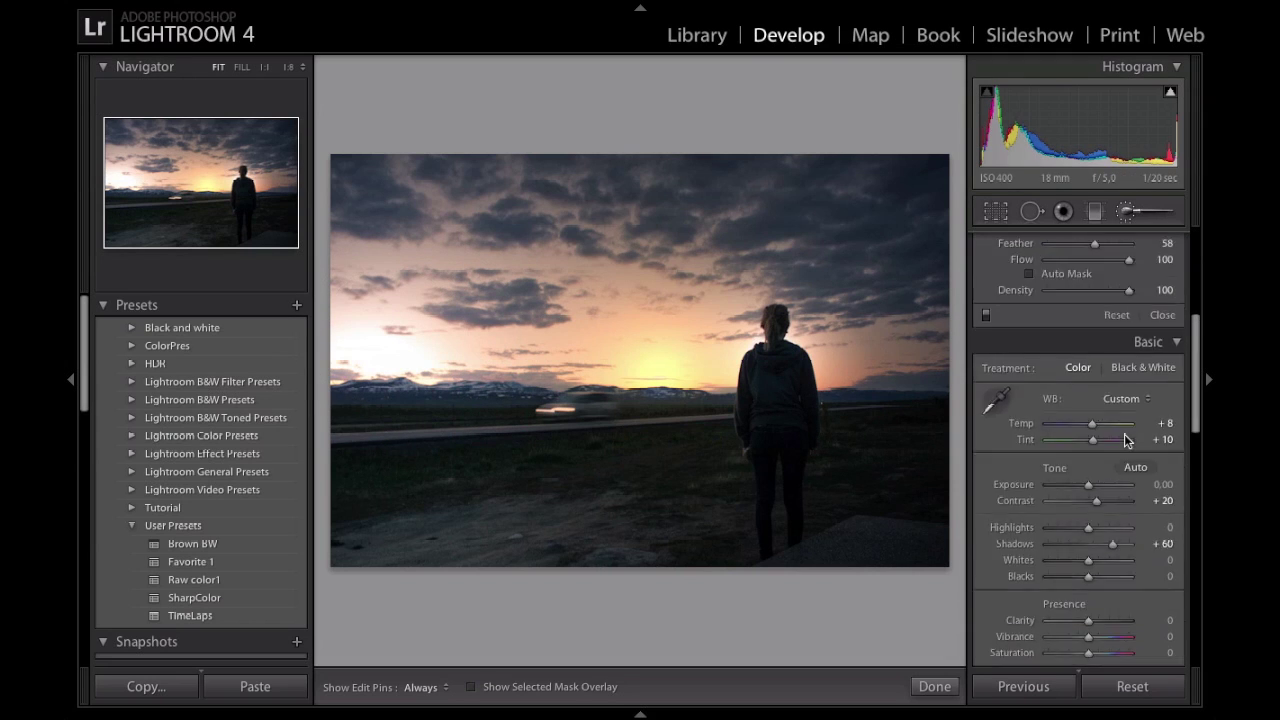
# Fine-tune the photo's basic tone and presence settings.
pyautogui.click(1093, 216)
pyautogui.moveTo(1089, 503)
pyautogui.mouseDown()
pyautogui.moveTo(1125, 505)
pyautogui.moveTo(1098, 507)
pyautogui.moveTo(1106, 520)
pyautogui.moveTo(1089, 531)
pyautogui.moveTo(1109, 537)
pyautogui.moveTo(1088, 536)
pyautogui.mouseUp()
pyautogui.scroll(-2, 1080, 482)
pyautogui.scroll(1, 1080, 482)
pyautogui.moveTo(1089, 351)
pyautogui.mouseDown()
pyautogui.moveTo(1042, 364)
pyautogui.moveTo(1088, 366)
pyautogui.moveTo(1114, 389)
pyautogui.moveTo(1073, 390)
pyautogui.moveTo(1099, 401)
pyautogui.mouseUp()
pyautogui.scroll(2, 1104, 380)
# Try a size 15.2 Adjustment Brush stroke over the bright left horizon, set its exposure and highlights to 0, and delete it.
pyautogui.click(1127, 212)
pyautogui.moveTo(1096, 547); pyautogui.dragTo(1079, 548)
pyautogui.moveTo(367, 342); pyautogui.dragTo(363, 349)
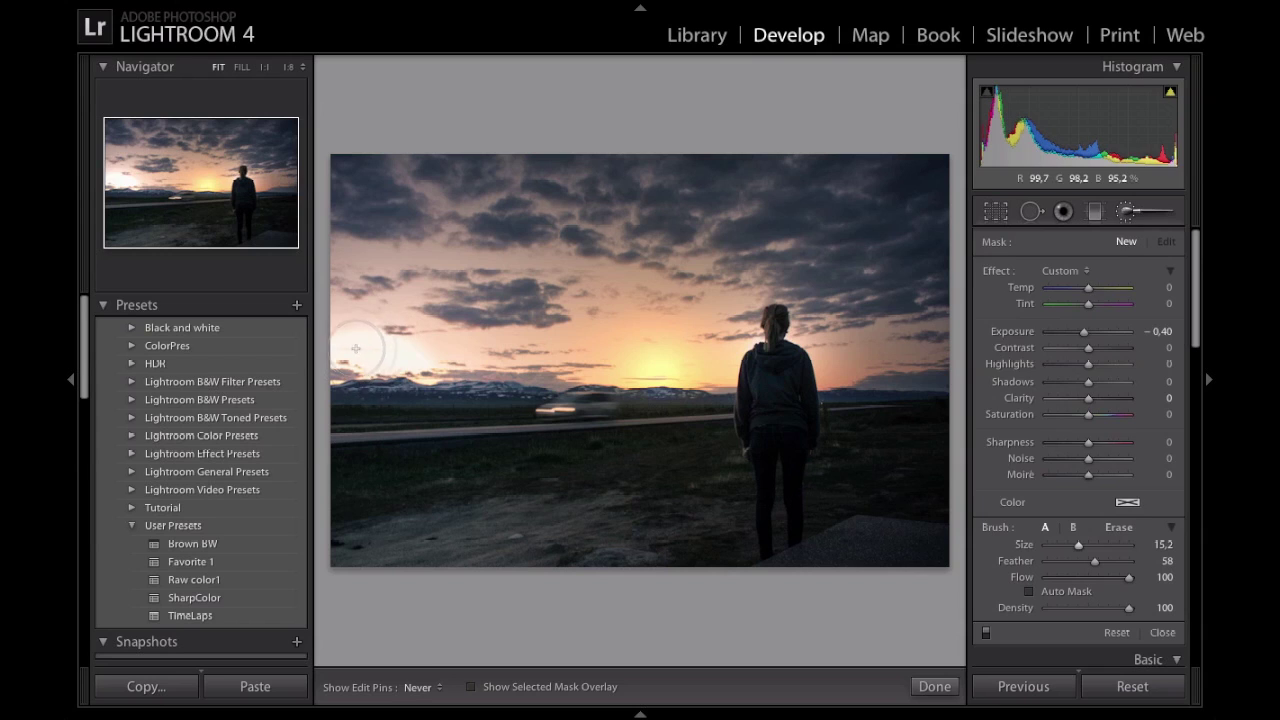
pyautogui.moveTo(1082, 331)
pyautogui.mouseDown()
pyautogui.moveTo(1057, 368)
pyautogui.moveTo(1072, 368)
pyautogui.mouseUp()
pyautogui.click(1164, 333)
pyautogui.write('0')
pyautogui.press('Return')
pyautogui.click(1155, 365)
pyautogui.write('0')
pyautogui.press('Return')
pyautogui.press('Delete')
# Set the brush size to 9.0 and paint a −0.40 exposure stroke over the bright spot near the photo's left horizon.
pyautogui.moveTo(1078, 546); pyautogui.dragTo(1070, 548)
pyautogui.moveTo(347, 343); pyautogui.dragTo(349, 345)
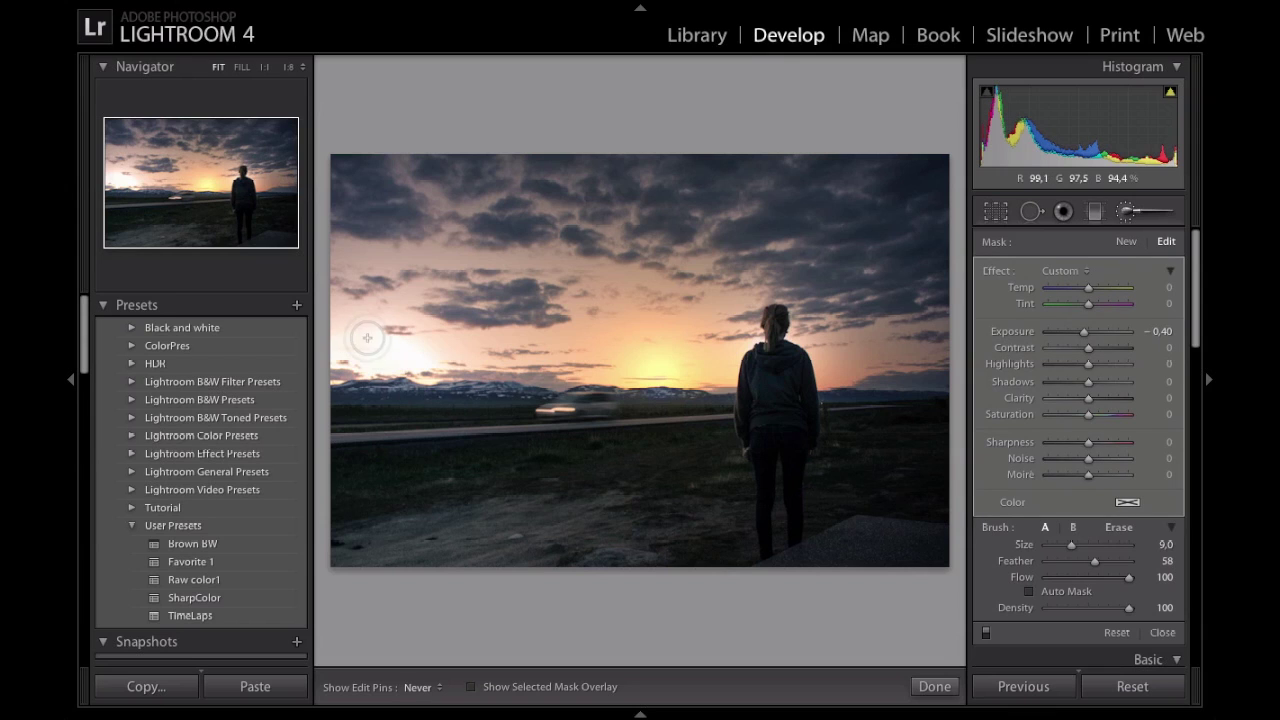
# Set the left-horizon brush stroke's exposure to −0.10, highlights to −30 and shadows to −100, and close the Adjustment Brush.
pyautogui.press('h')
pyautogui.moveTo(1088, 364); pyautogui.dragTo(1159, 329)
pyautogui.moveTo(1079, 367)
pyautogui.mouseDown()
pyautogui.moveTo(1050, 369)
pyautogui.moveTo(1077, 366)
pyautogui.mouseUp()
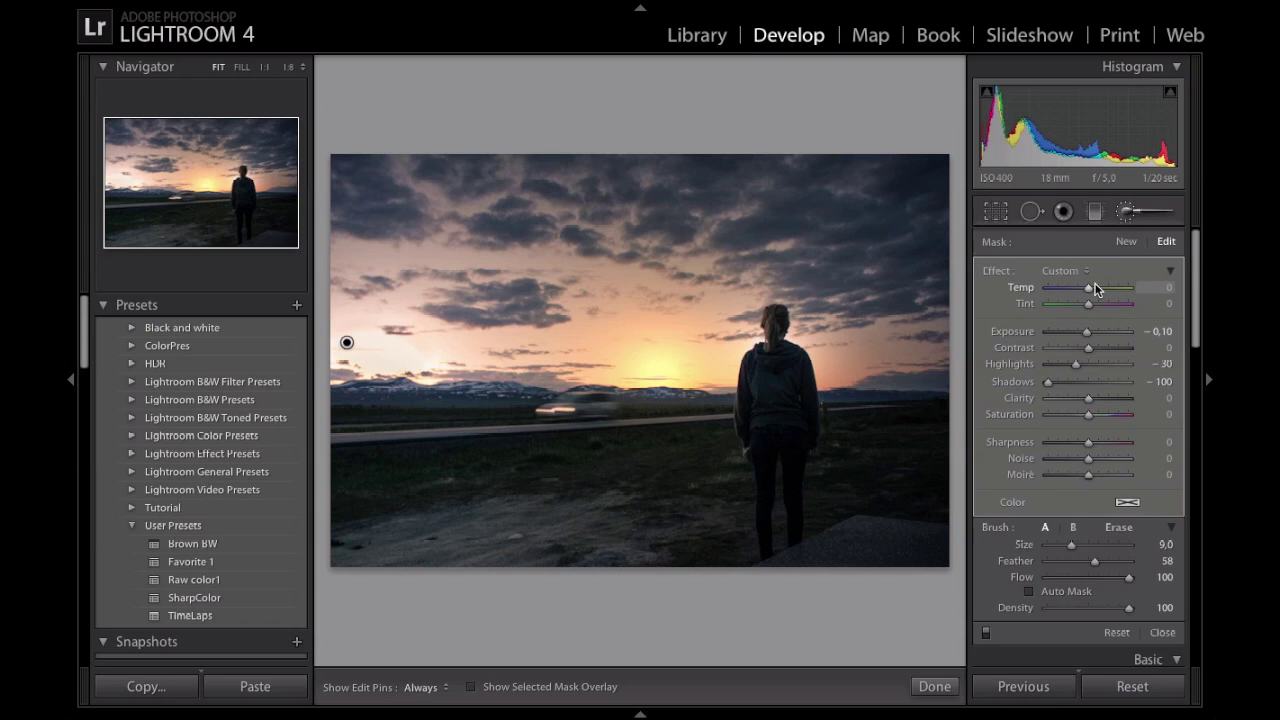
pyautogui.click(1127, 211)
pyautogui.click(1127, 211)
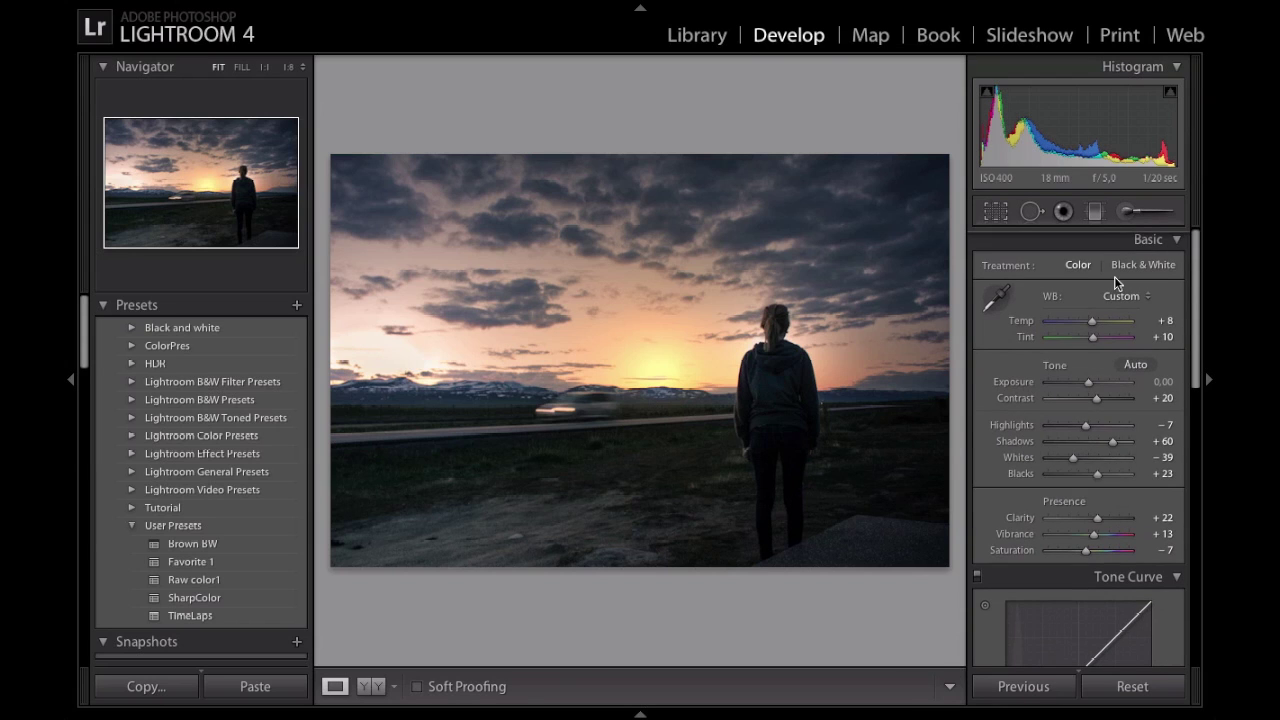
# Place a graduated filter across the upper sky with exposure 0.82 and clarity 18, and tilt it slightly.
pyautogui.moveTo(675, 176); pyautogui.dragTo(675, 246)
pyautogui.moveTo(1084, 332); pyautogui.dragTo(1093, 332)
pyautogui.moveTo(689, 247); pyautogui.dragTo(689, 294)
pyautogui.moveTo(1084, 330); pyautogui.dragTo(1088, 330)
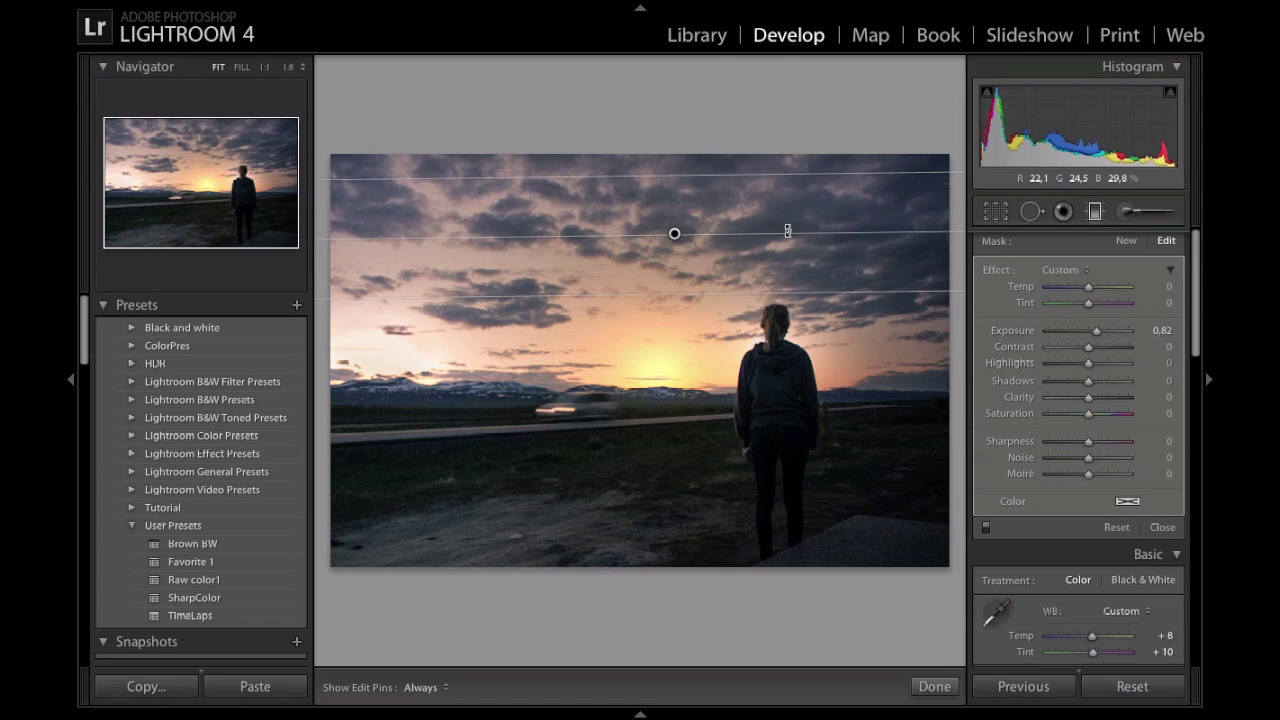
pyautogui.moveTo(1088, 397); pyautogui.dragTo(1096, 397)
pyautogui.moveTo(760, 300); pyautogui.dragTo(701, 211)
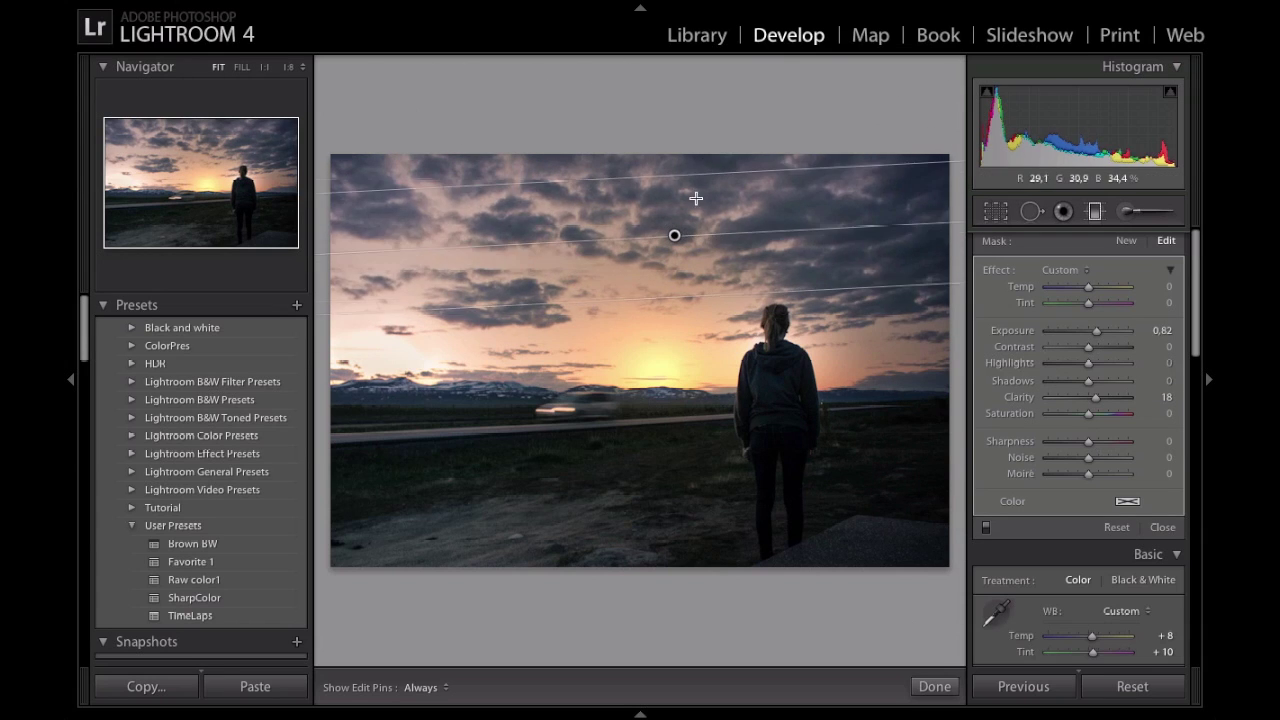
# Level and narrow the sky's graduated filter, adjust its exposure, and set its shadows to 19.
pyautogui.moveTo(685, 299); pyautogui.dragTo(675, 245)
pyautogui.moveTo(758, 205); pyautogui.dragTo(758, 210)
pyautogui.moveTo(1100, 330); pyautogui.dragTo(1110, 330)
pyautogui.moveTo(673, 210); pyautogui.dragTo(678, 237)
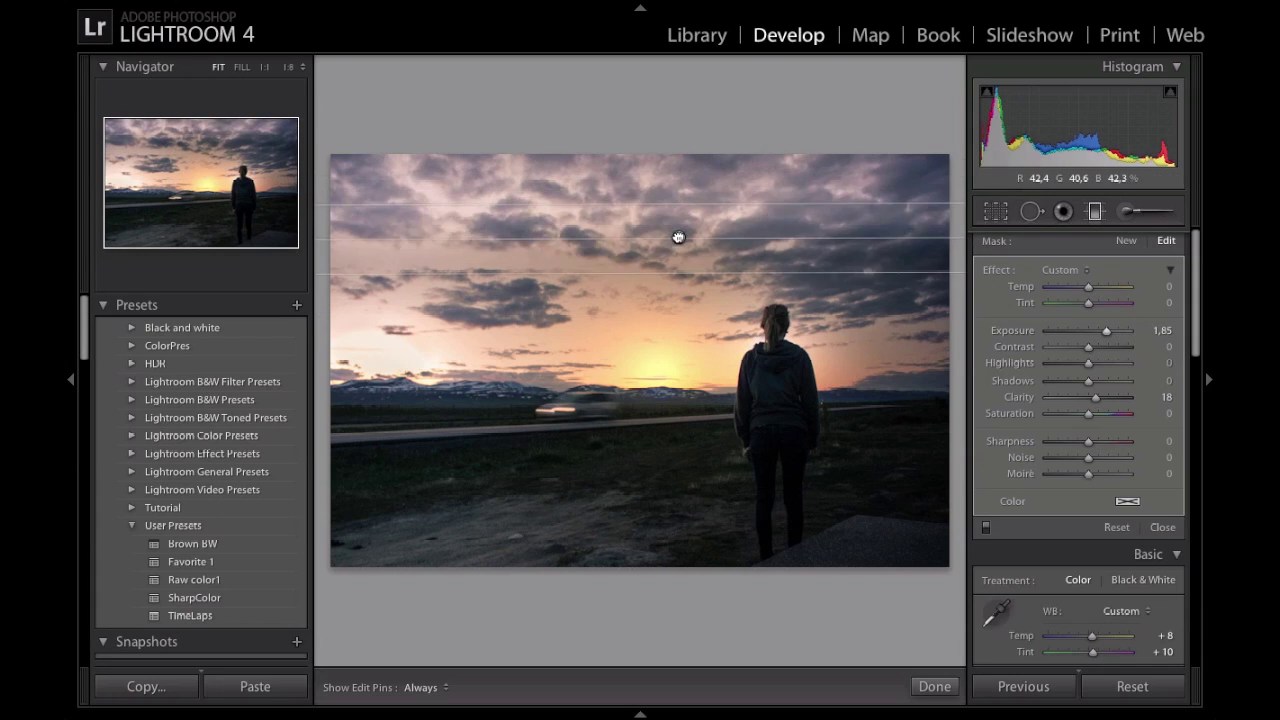
pyautogui.moveTo(1107, 331); pyautogui.dragTo(1103, 332)
pyautogui.moveTo(1089, 381)
pyautogui.mouseDown()
pyautogui.moveTo(1108, 382)
pyautogui.moveTo(1092, 382)
pyautogui.mouseUp()
# Paint a size 27.2 Adjustment Brush stroke on the dark clouds above the figure and adjust its exposure and shadows.
pyautogui.press('k')
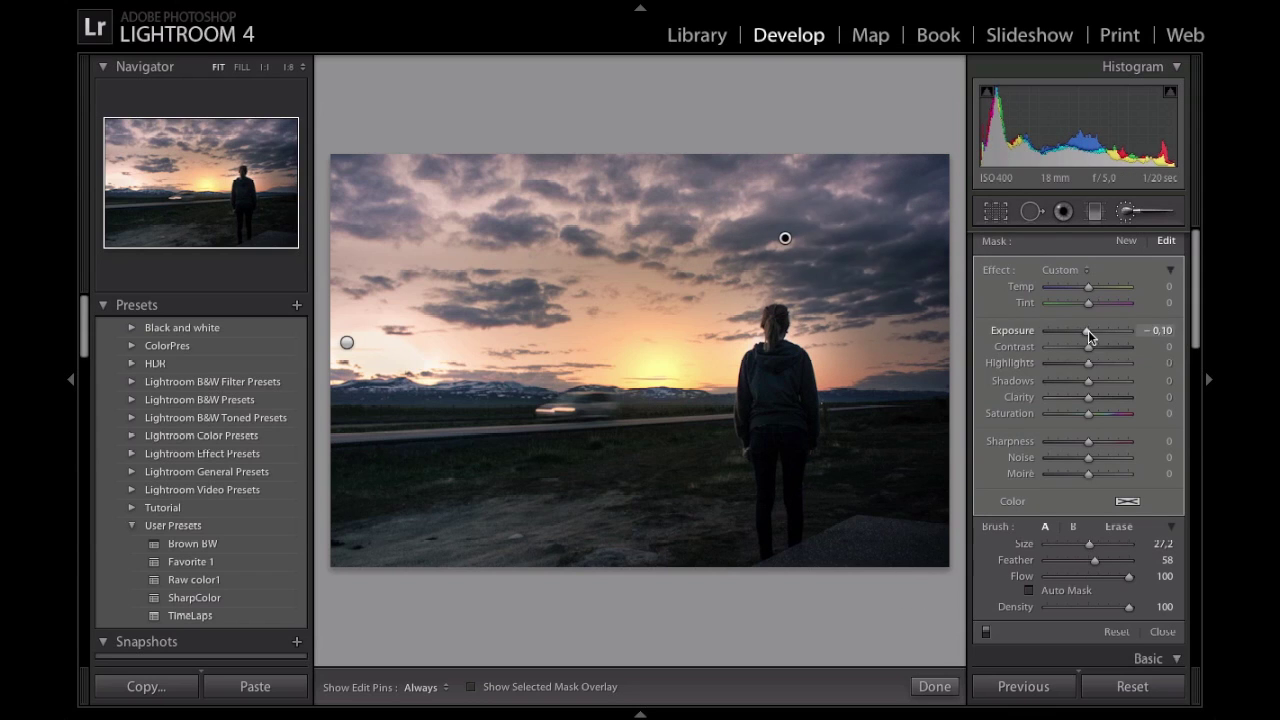
pyautogui.moveTo(1085, 332); pyautogui.dragTo(1091, 332)
pyautogui.moveTo(1091, 383); pyautogui.dragTo(1102, 384)
# Set the exposure of the sky's existing graduated filter to 0.95 and close the filter.
pyautogui.press('m')
pyautogui.click(677, 237)
pyautogui.moveTo(1104, 330); pyautogui.dragTo(1096, 335)
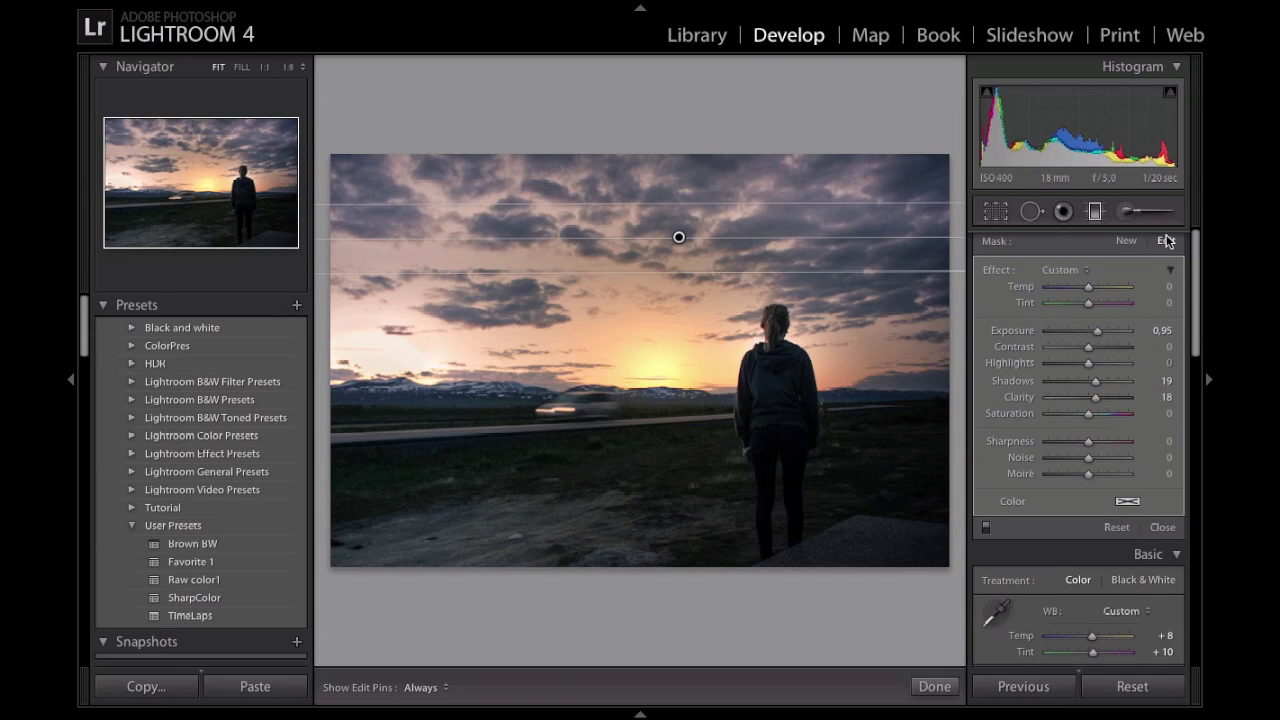
pyautogui.press('m')
# Set the HSL saturation to +10 for orange, −2 for yellow, +3 for blue and +63 for purple.
pyautogui.scroll(-5, 1114, 497)
pyautogui.moveTo(1089, 565)
pyautogui.mouseDown()
pyautogui.moveTo(1063, 566)
pyautogui.moveTo(1106, 569)
pyautogui.moveTo(1089, 570)
pyautogui.mouseUp()
pyautogui.moveTo(1089, 580); pyautogui.dragTo(1091, 612)
pyautogui.scroll(-5, 1110, 520)
pyautogui.moveTo(1120, 462); pyautogui.dragTo(1091, 462)
pyautogui.moveTo(1091, 445); pyautogui.dragTo(1096, 446)
pyautogui.moveTo(1091, 525)
pyautogui.mouseDown()
pyautogui.moveTo(1145, 521)
pyautogui.moveTo(1098, 526)
pyautogui.mouseUp()
pyautogui.moveTo(1091, 542)
pyautogui.mouseDown()
pyautogui.moveTo(1153, 544)
pyautogui.moveTo(1093, 541)
pyautogui.mouseUp()
pyautogui.moveTo(1091, 509); pyautogui.dragTo(1120, 531)
pyautogui.scroll(-10, 1060, 500)
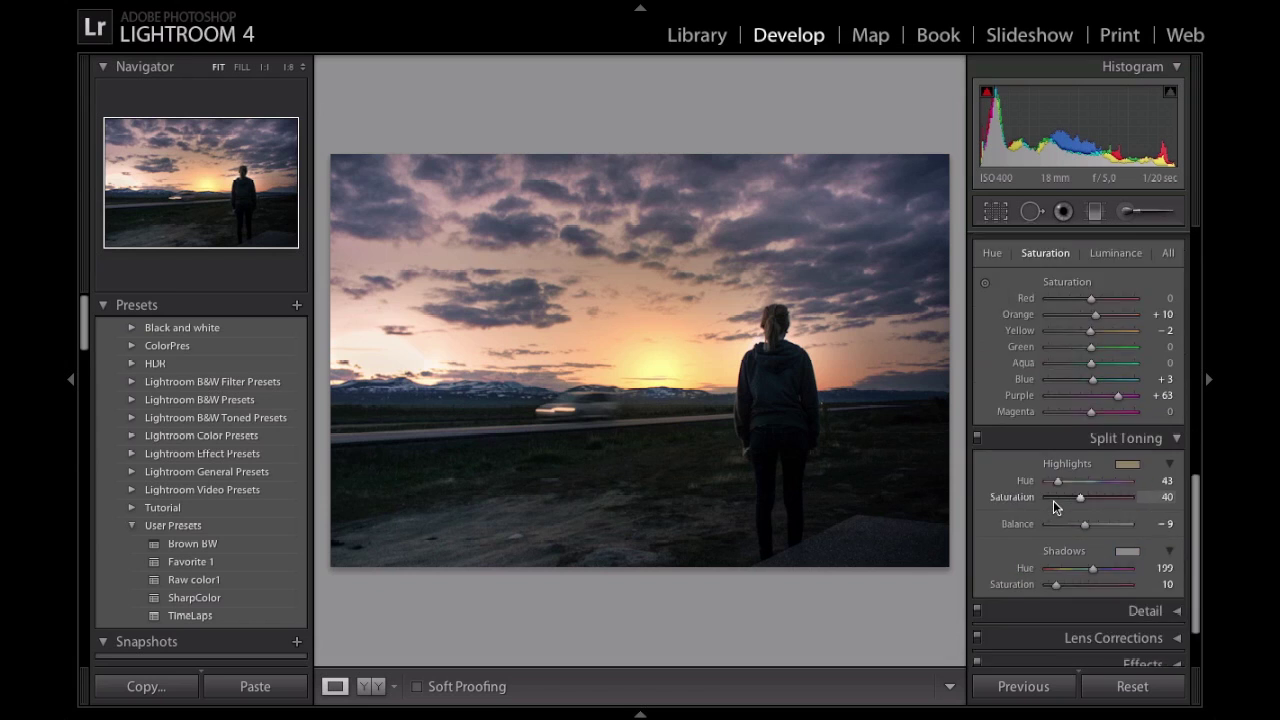
# Enable profile corrections for the Canon lens in the Lens Corrections settings.
pyautogui.click(1150, 553)
pyautogui.click(1112, 546)
pyautogui.click(1114, 545)
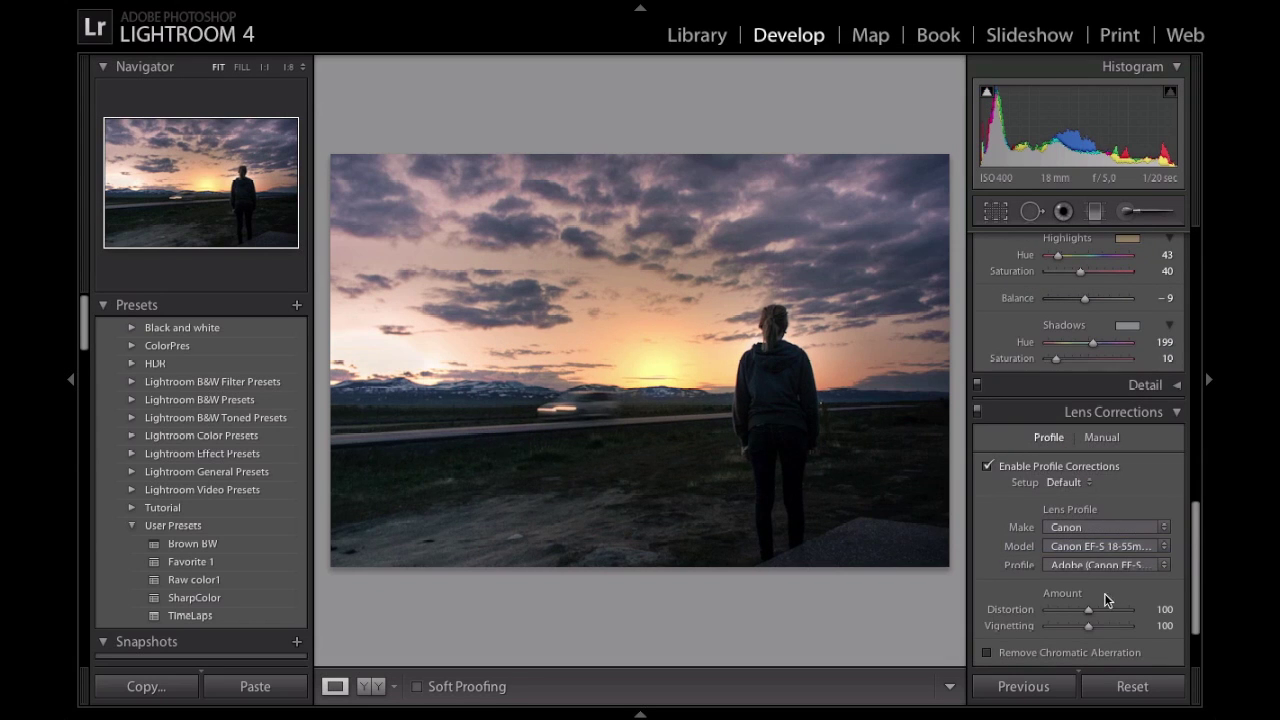
# Crop the photo to a wider format, trimming part of the foreground and a narrow strip beside the figure.
pyautogui.click(996, 218)
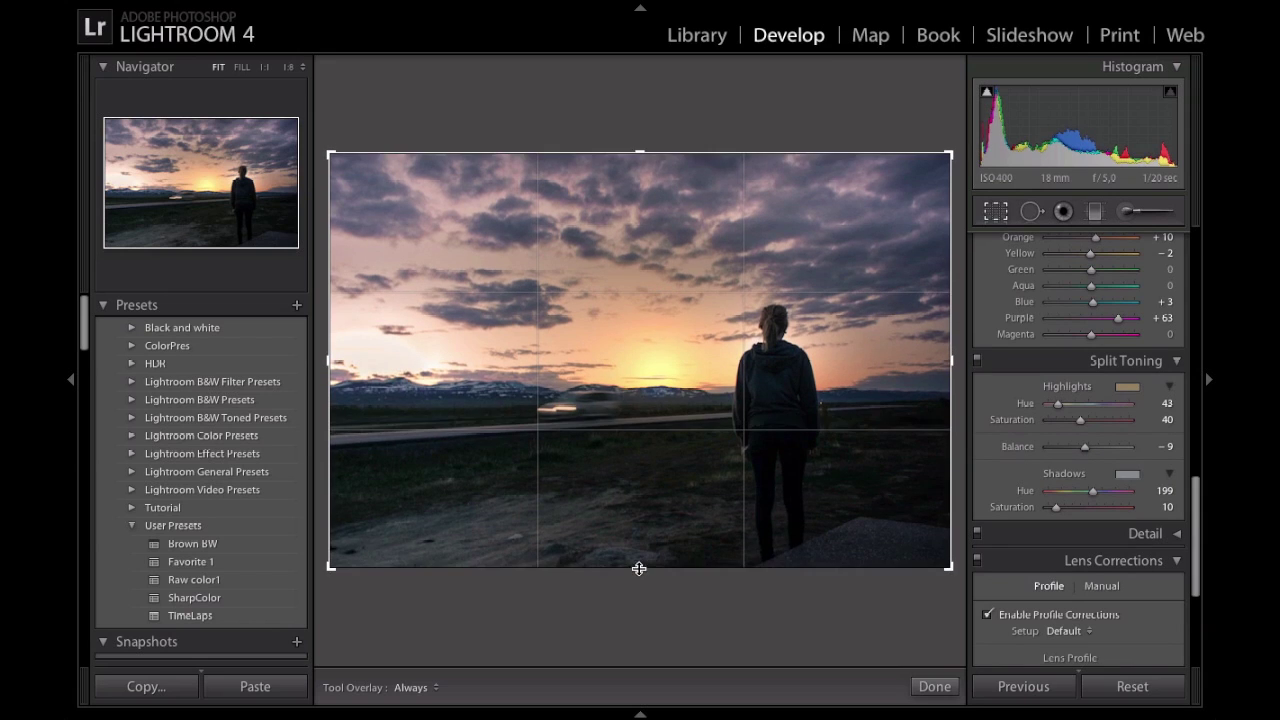
pyautogui.moveTo(694, 573); pyautogui.dragTo(647, 546)
pyautogui.click(941, 688)
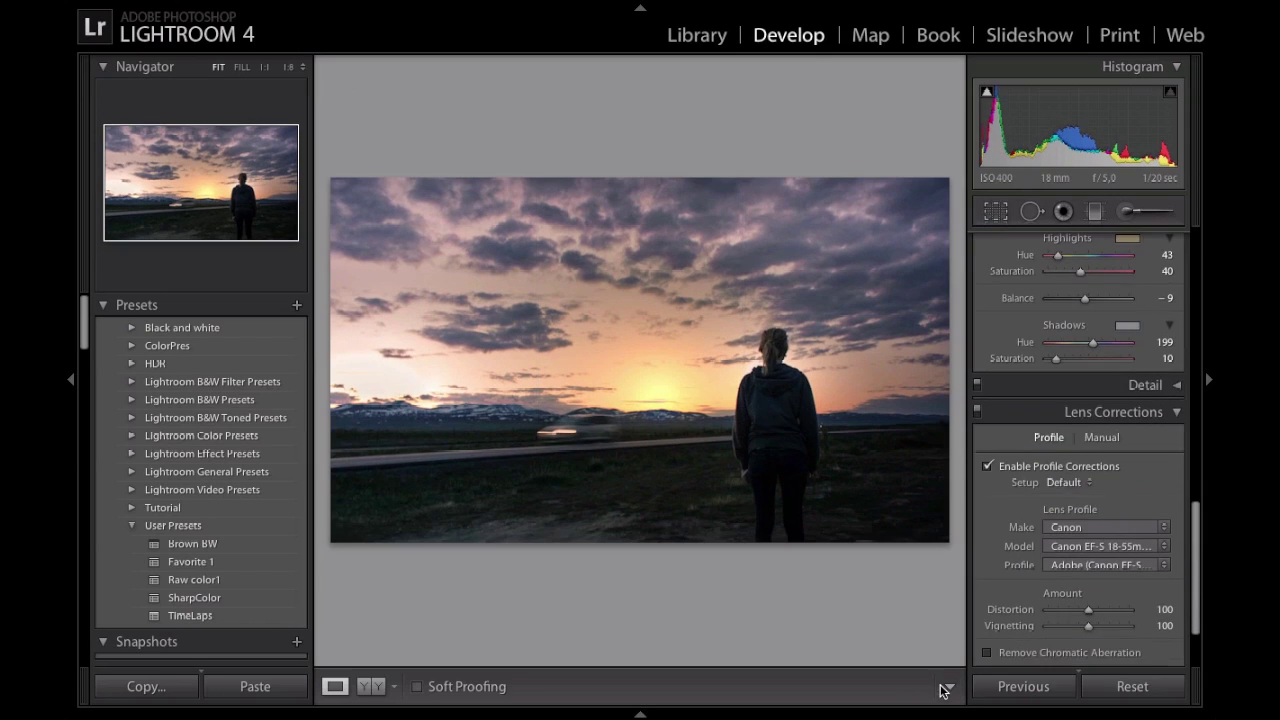
pyautogui.click(996, 218)
pyautogui.moveTo(952, 360); pyautogui.dragTo(947, 359)
pyautogui.moveTo(645, 547); pyautogui.dragTo(643, 563)
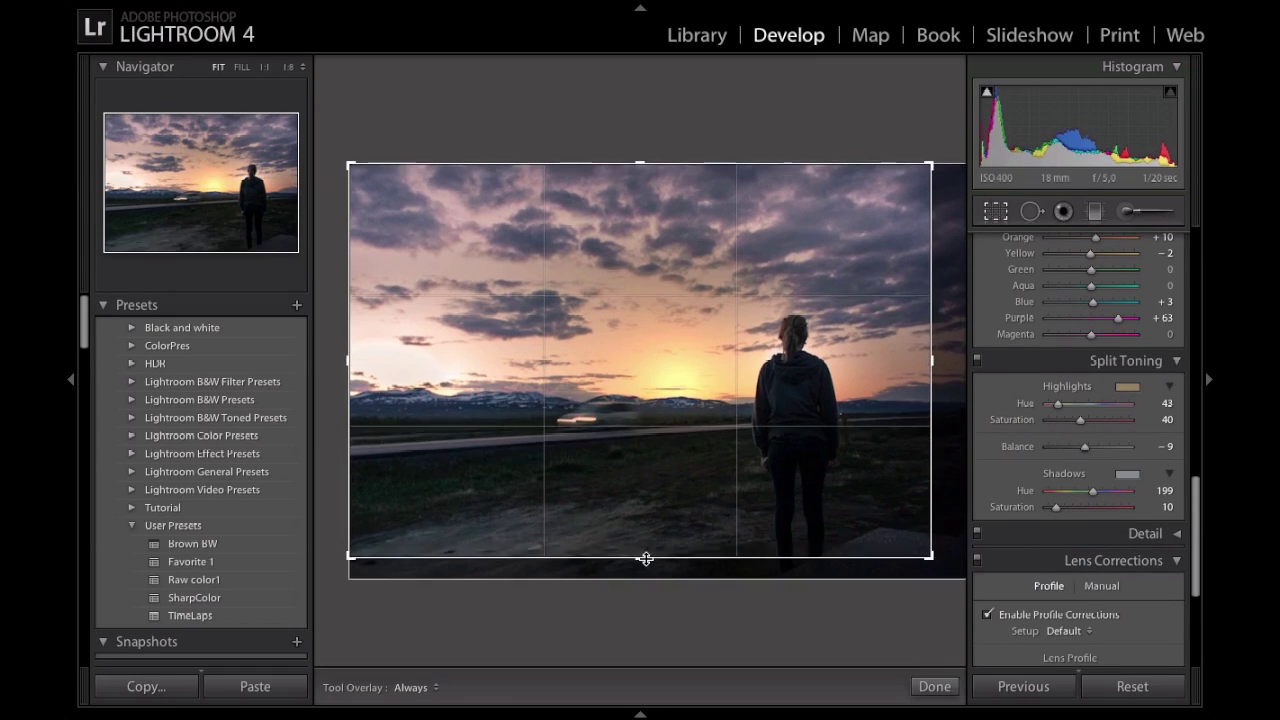
pyautogui.click(934, 686)
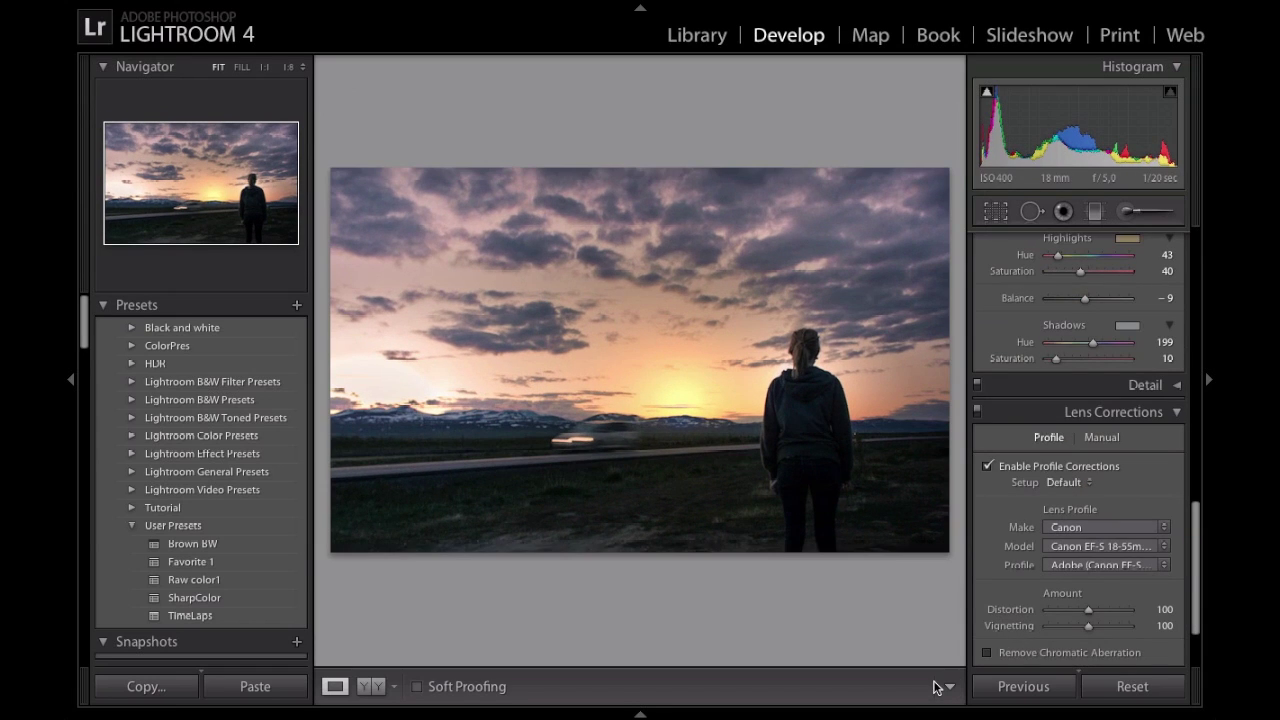
# Fine-tune the photo's sharpening in the Detail settings.
pyautogui.scroll(10, 1000, 416)
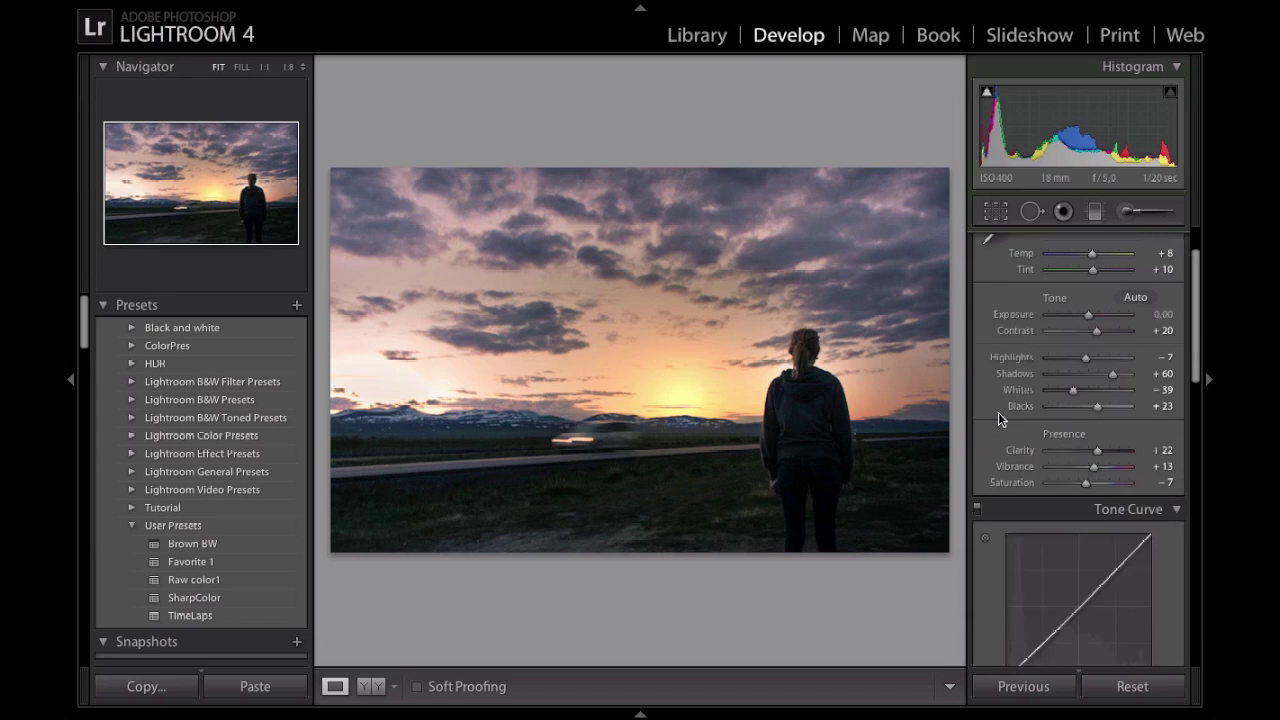
pyautogui.scroll(-9, 1059, 449)
pyautogui.scroll(8, 1058, 446)
pyautogui.scroll(-9, 1058, 446)
pyautogui.click(1150, 409)
pyautogui.moveTo(1055, 460); pyautogui.dragTo(1063, 460)
pyautogui.click(1050, 356)
pyautogui.click(1112, 337)
pyautogui.moveTo(1109, 337); pyautogui.dragTo(1091, 369)
pyautogui.moveTo(1063, 460); pyautogui.dragTo(1081, 491)
pyautogui.scroll(-5, 1069, 434)
pyautogui.scroll(10, 1068, 438)
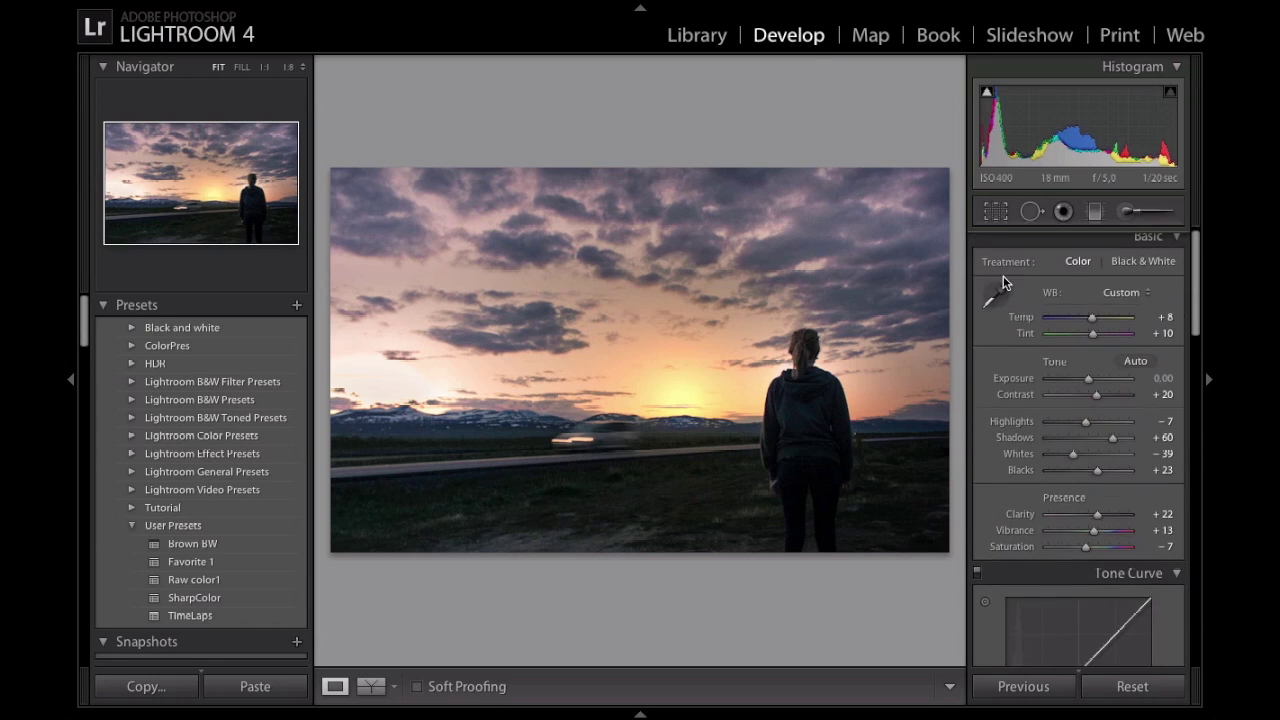
# Trim a sliver of sky from the crop and set the basic shadows to +64.
pyautogui.click(995, 211)
pyautogui.moveTo(708, 190); pyautogui.dragTo(708, 174)
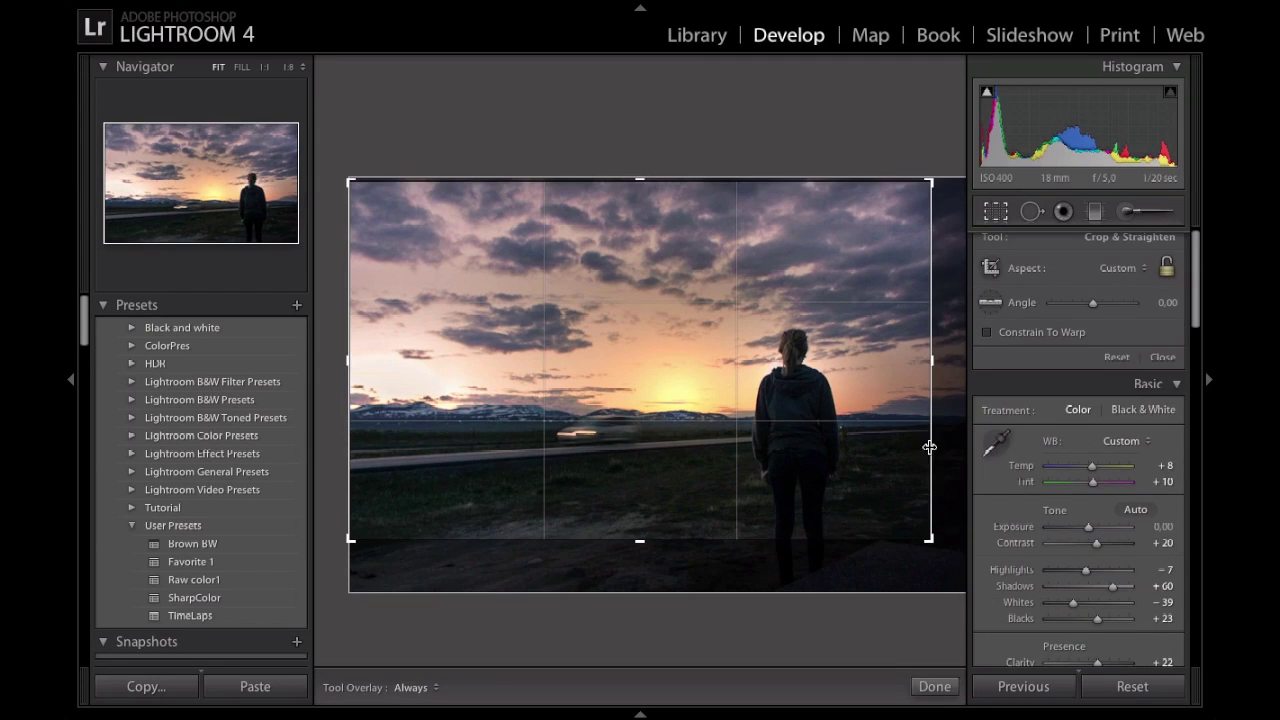
pyautogui.click(936, 686)
pyautogui.moveTo(1110, 437)
pyautogui.mouseDown()
pyautogui.moveTo(1140, 440)
pyautogui.moveTo(1120, 444)
pyautogui.mouseUp()
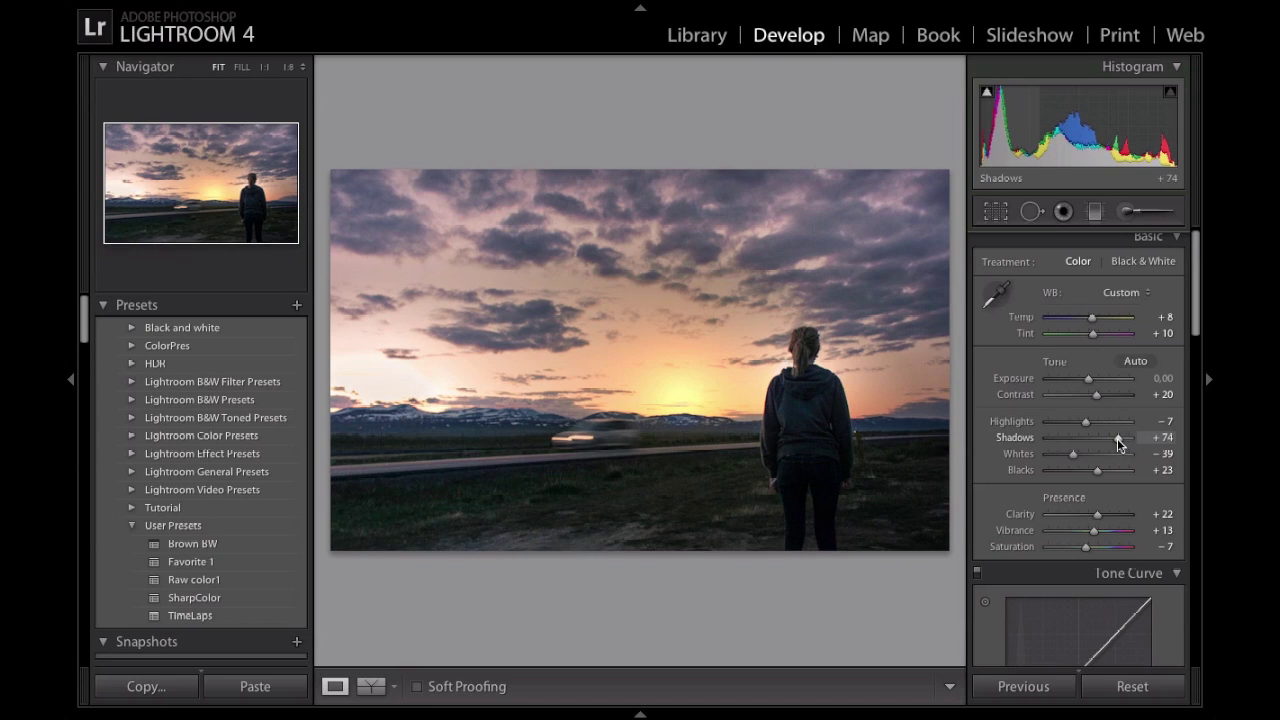
# Set the lens profile's distortion amount to 130 and increase its vignetting correction.
pyautogui.scroll(-10, 1112, 440)
pyautogui.scroll(-5, 1104, 544)
pyautogui.moveTo(1090, 527); pyautogui.dragTo(1096, 531)
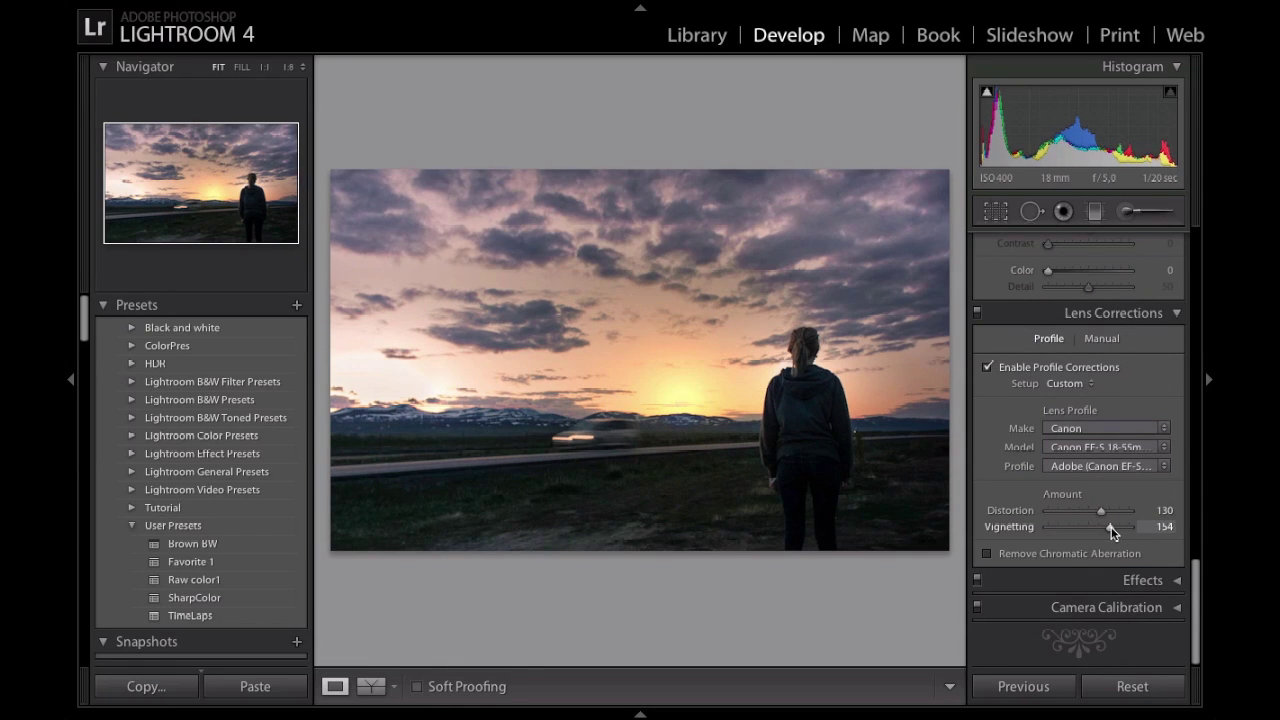
# Export the finished photo with the previous export settings.
pyautogui.scroll(12, 1096, 500)
pyautogui.click(206, 10)
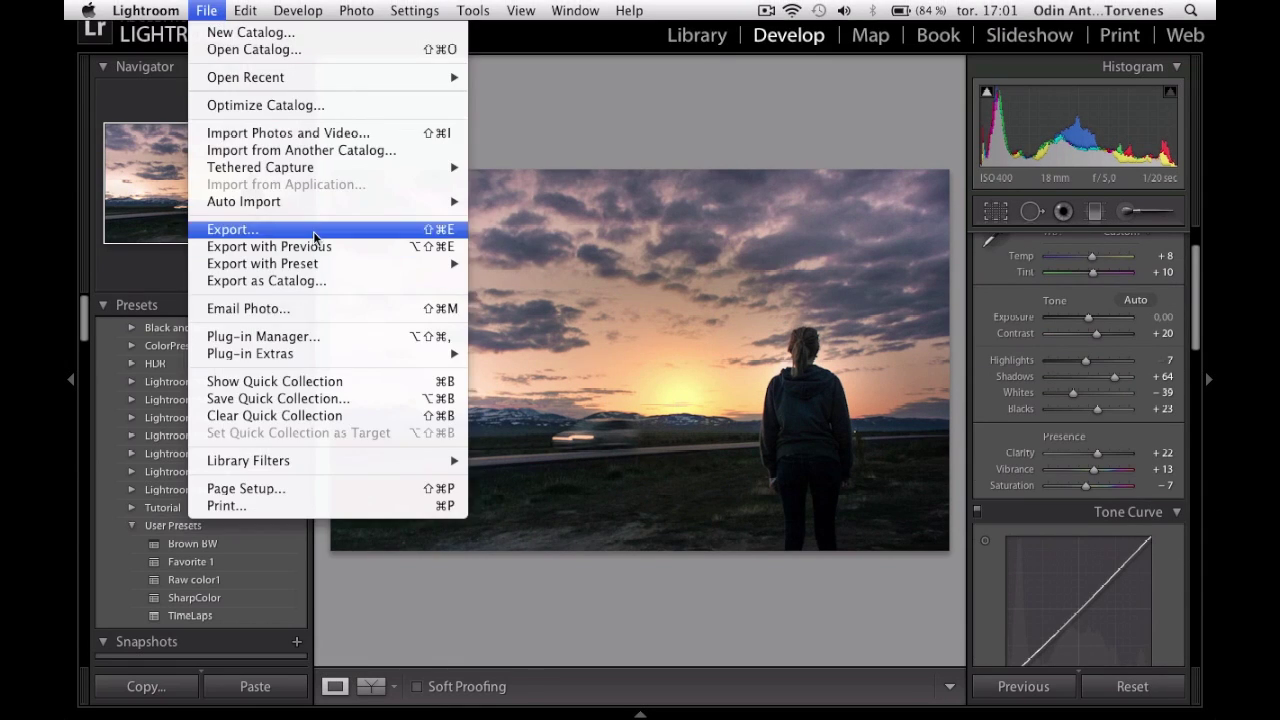
pyautogui.click(270, 246)
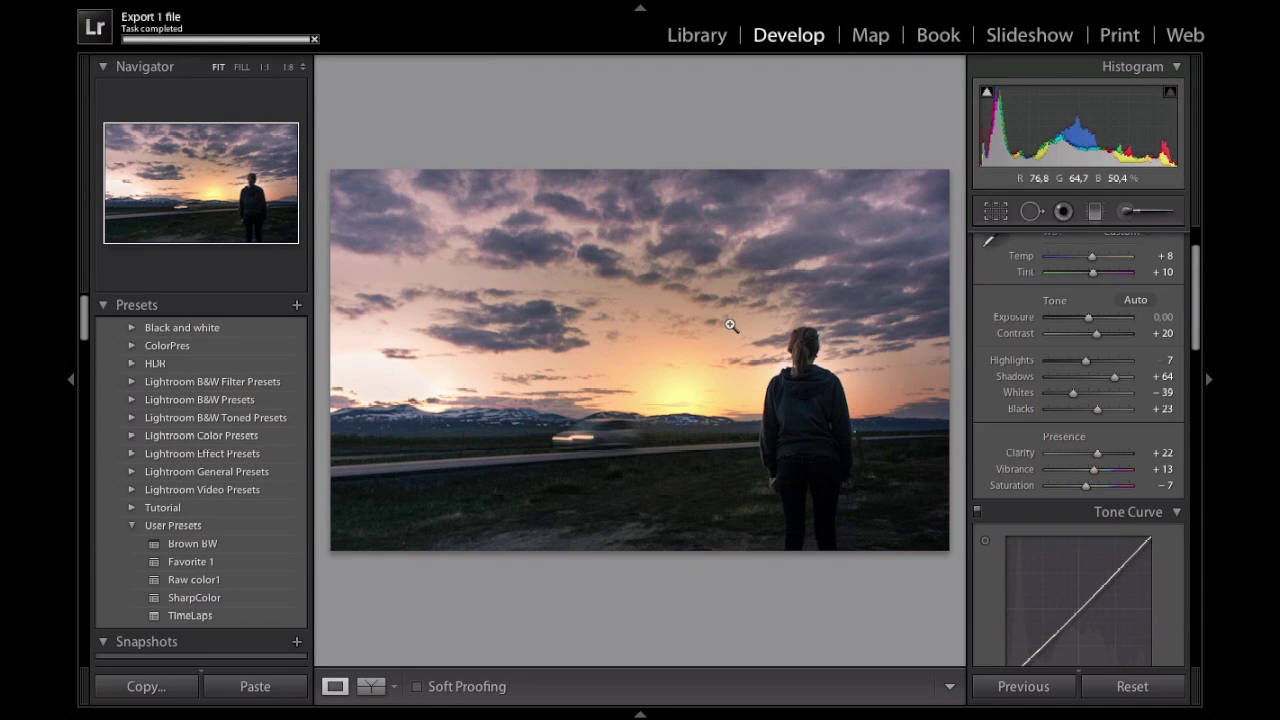
# Switch to Finder, open the Untitled Export folder on the desktop and select the exported IMG_3918.jpg.
pyautogui.press('f')
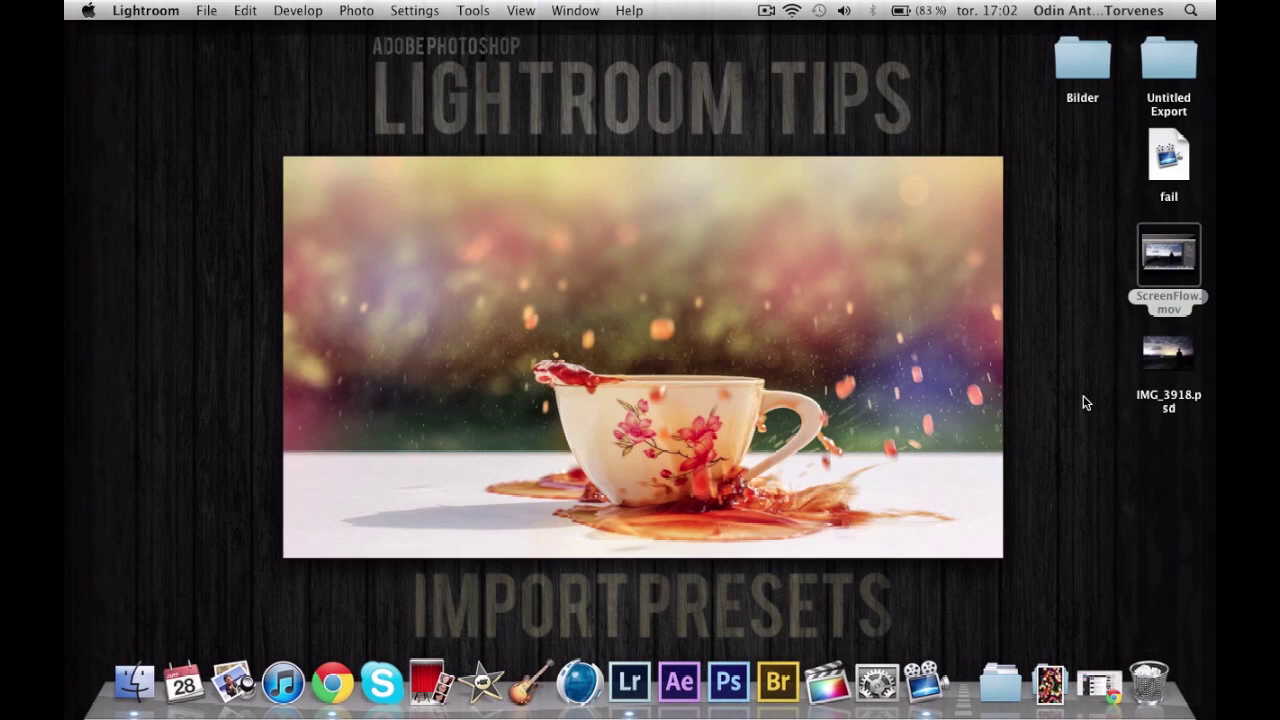
pyautogui.doubleClick(1160, 68)
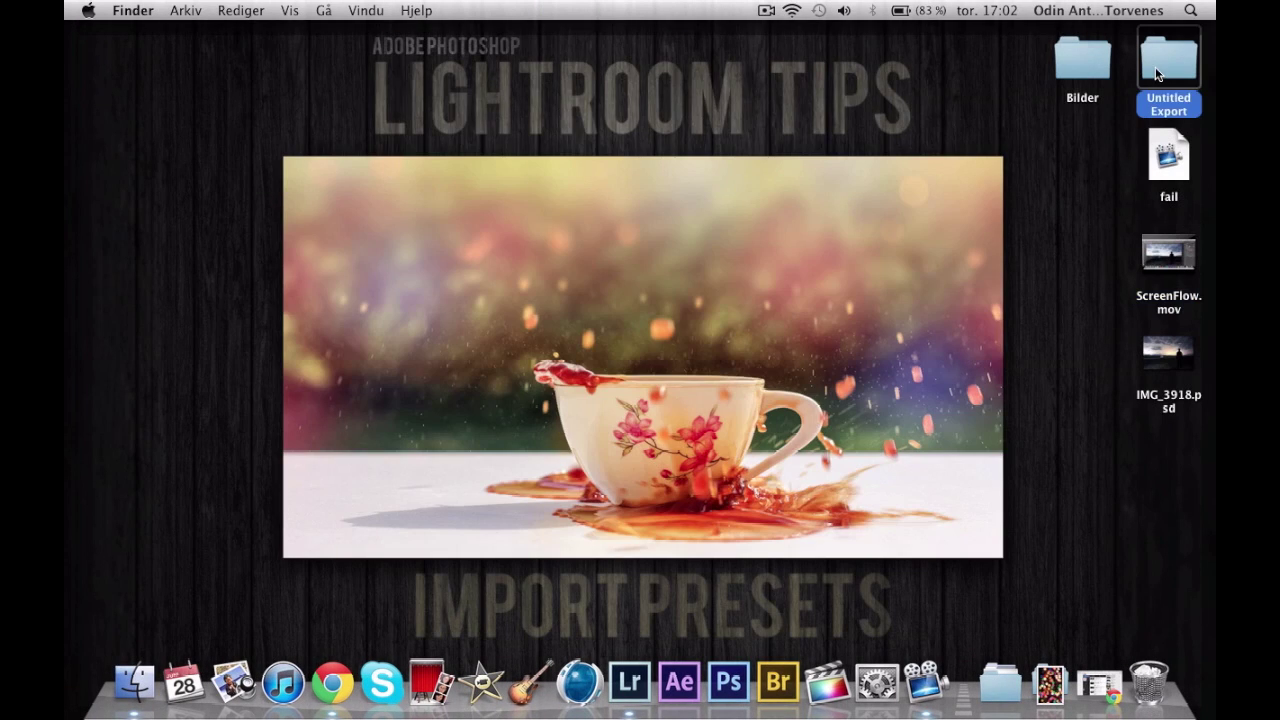
pyautogui.moveTo(809, 45); pyautogui.dragTo(696, 174)
pyautogui.doubleClick(1080, 52)
pyautogui.click(354, 165)
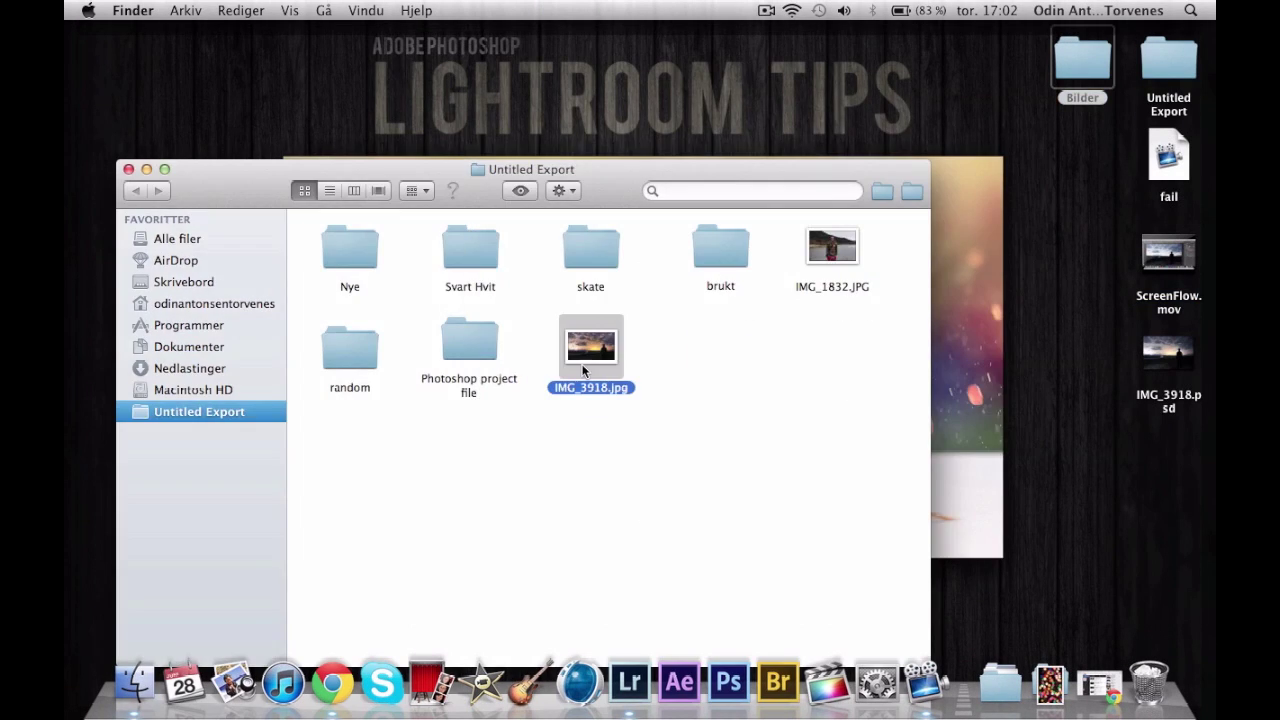